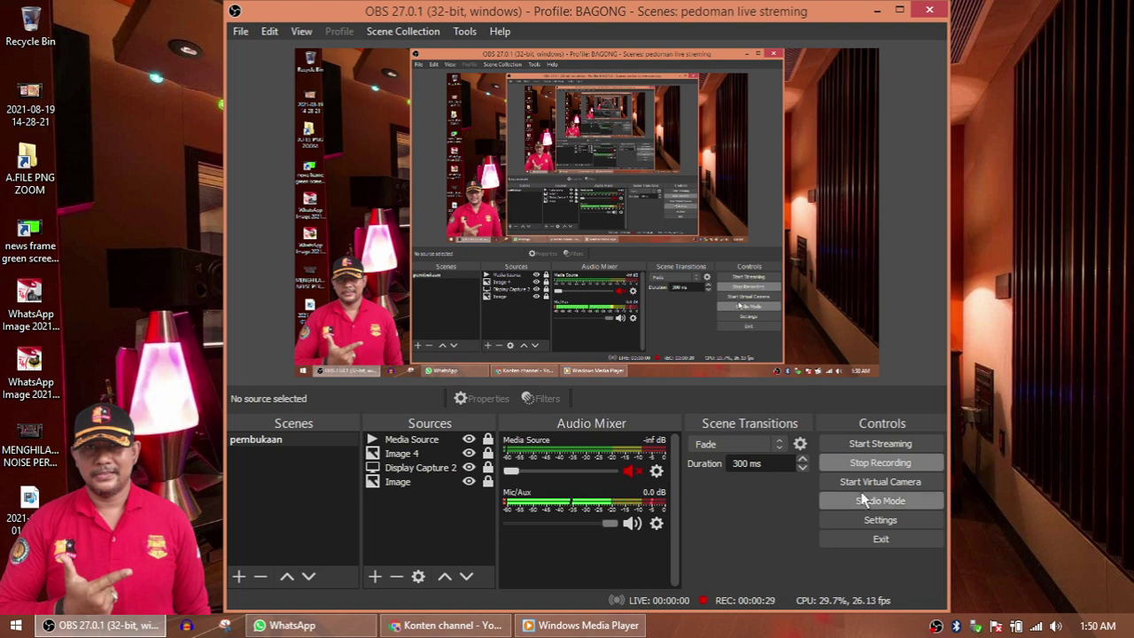
- Minimize OBS, switch to Chrome and load the YouTube home page in a new tab
click(872, 12)
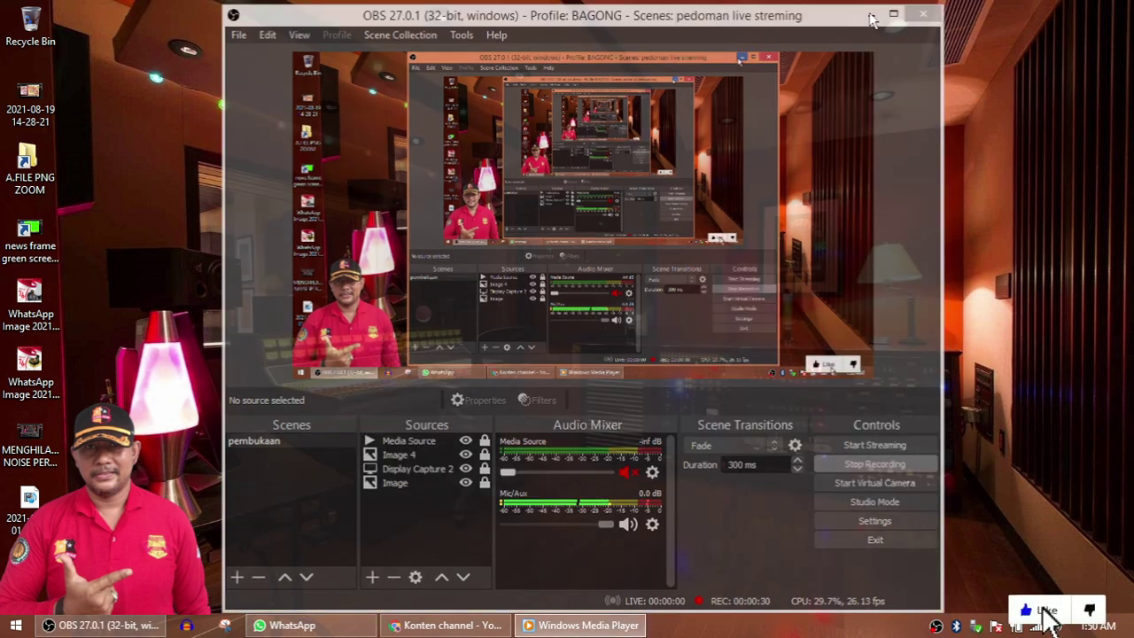
click(439, 625)
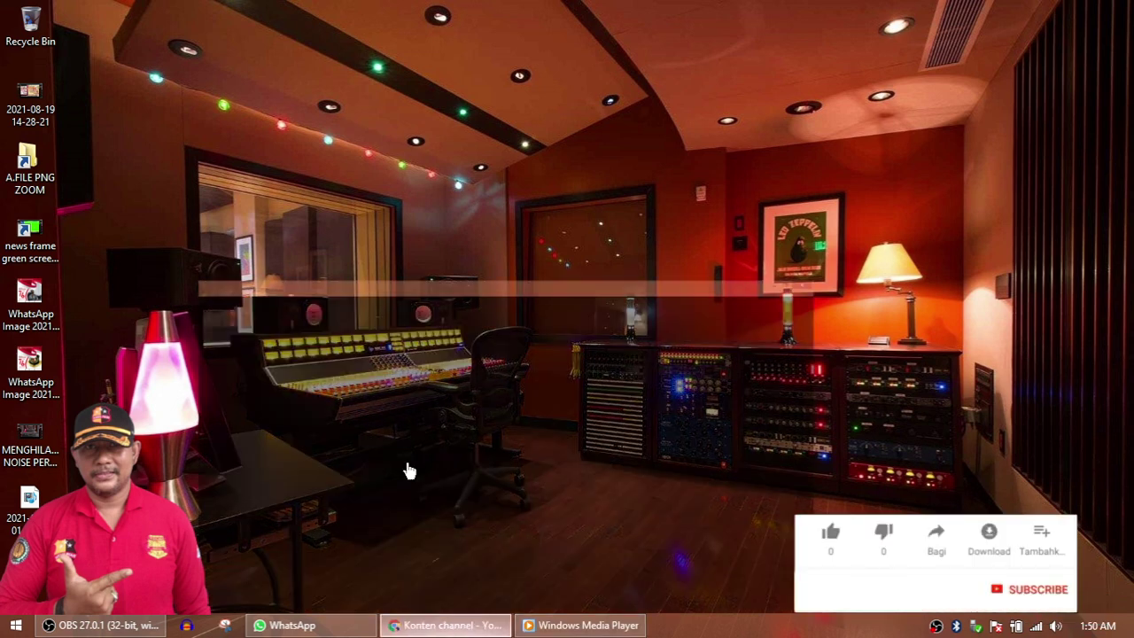
click(224, 14)
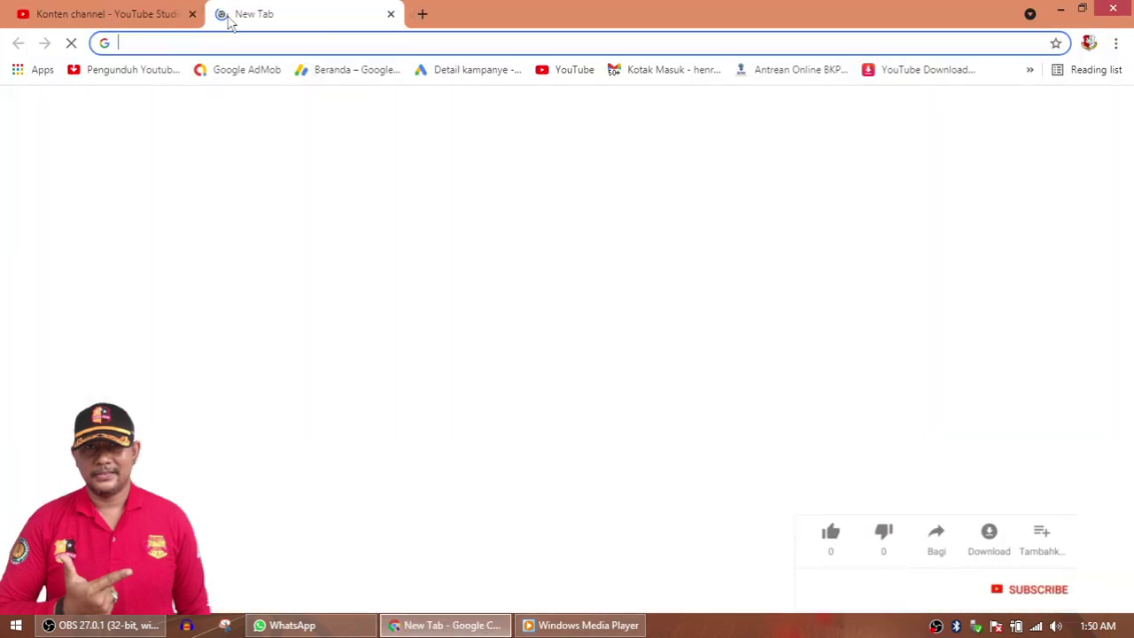
click(566, 75)
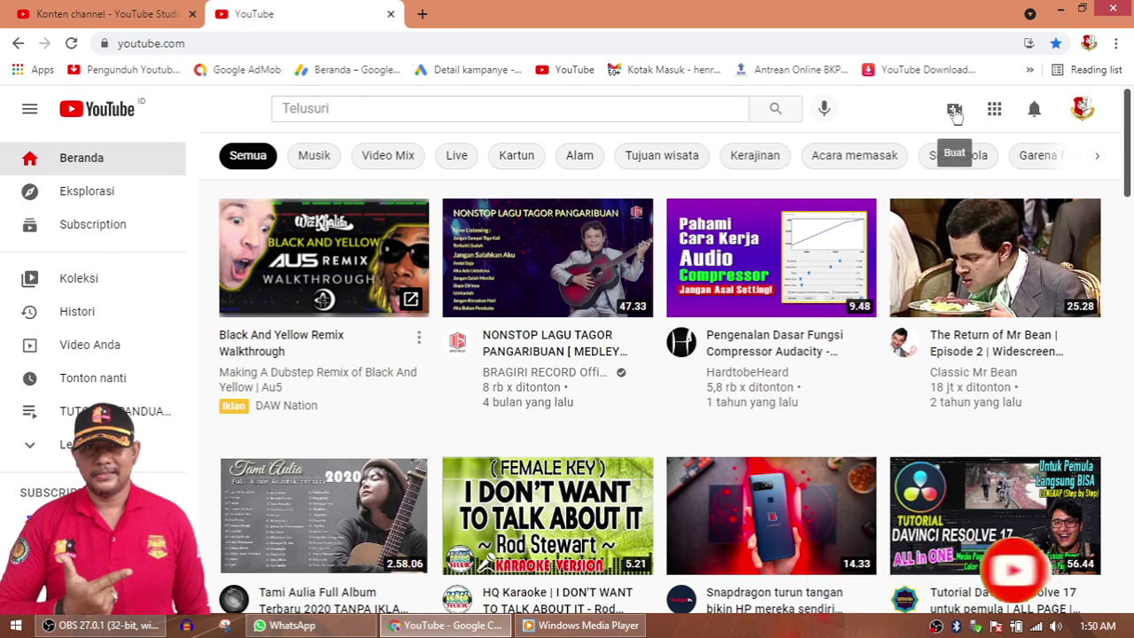
- Start a new video upload, look at the file picker, and return to the existing draft without choosing a file
click(955, 112)
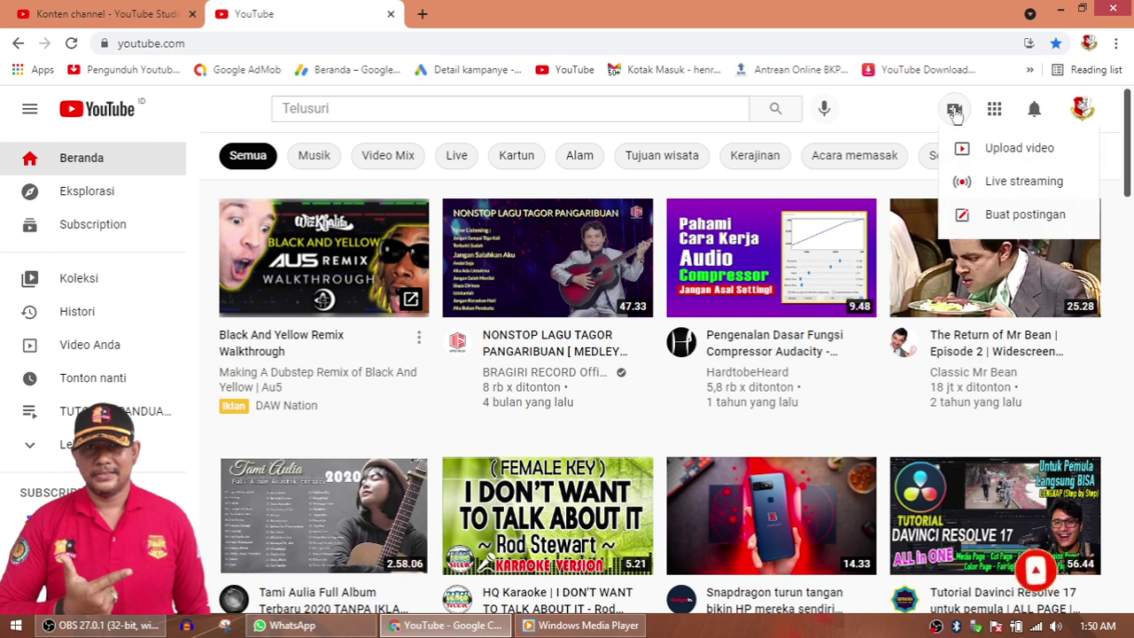
click(1051, 152)
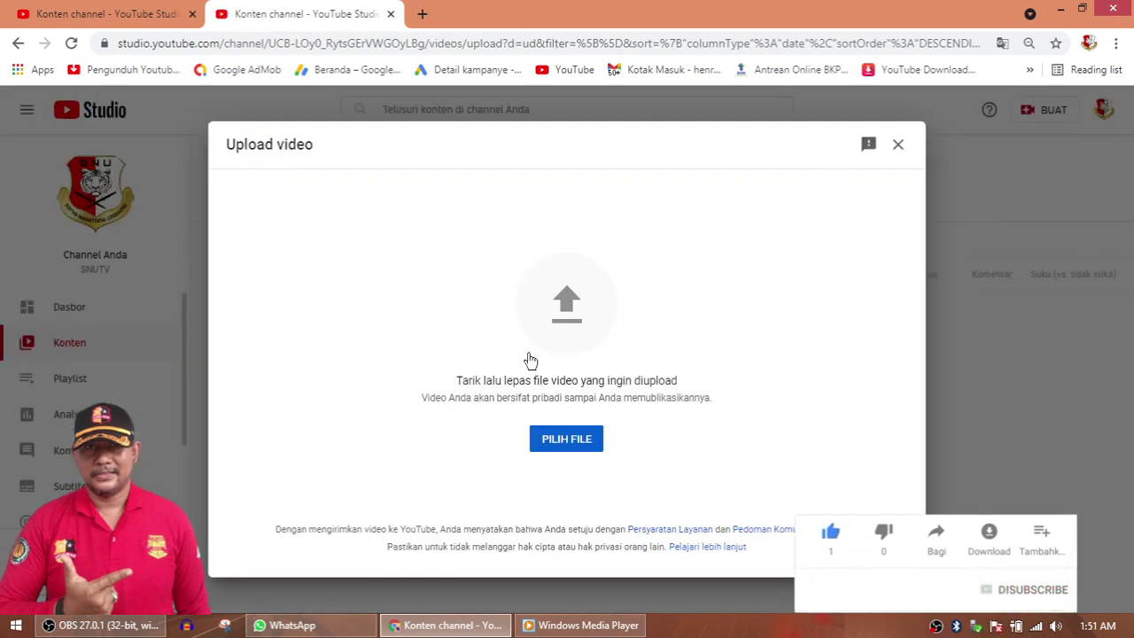
click(567, 440)
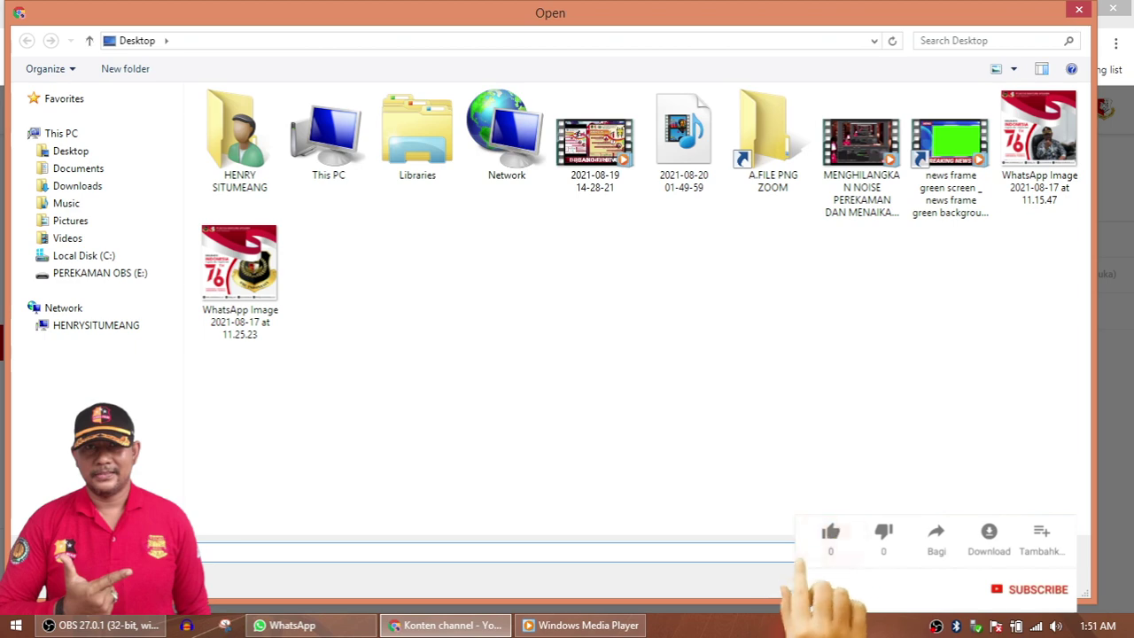
click(1078, 11)
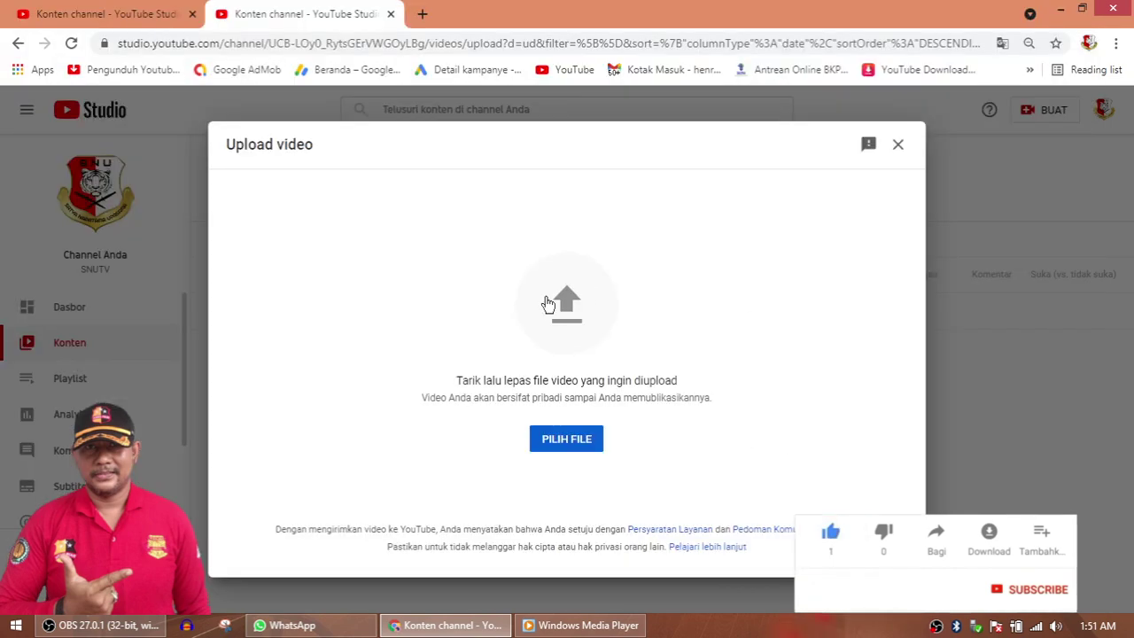
click(390, 14)
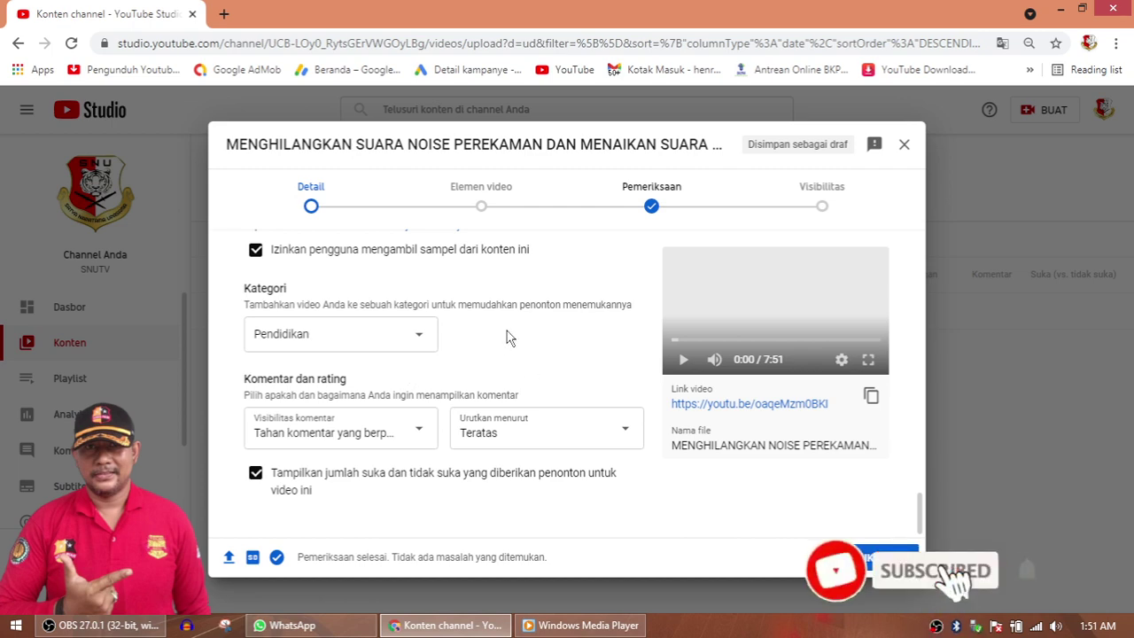
- Review the draft's title, description, thumbnail, playlist and audience settings in the video details
scroll(506, 337, up, 10)
scroll(545, 337, up, 10)
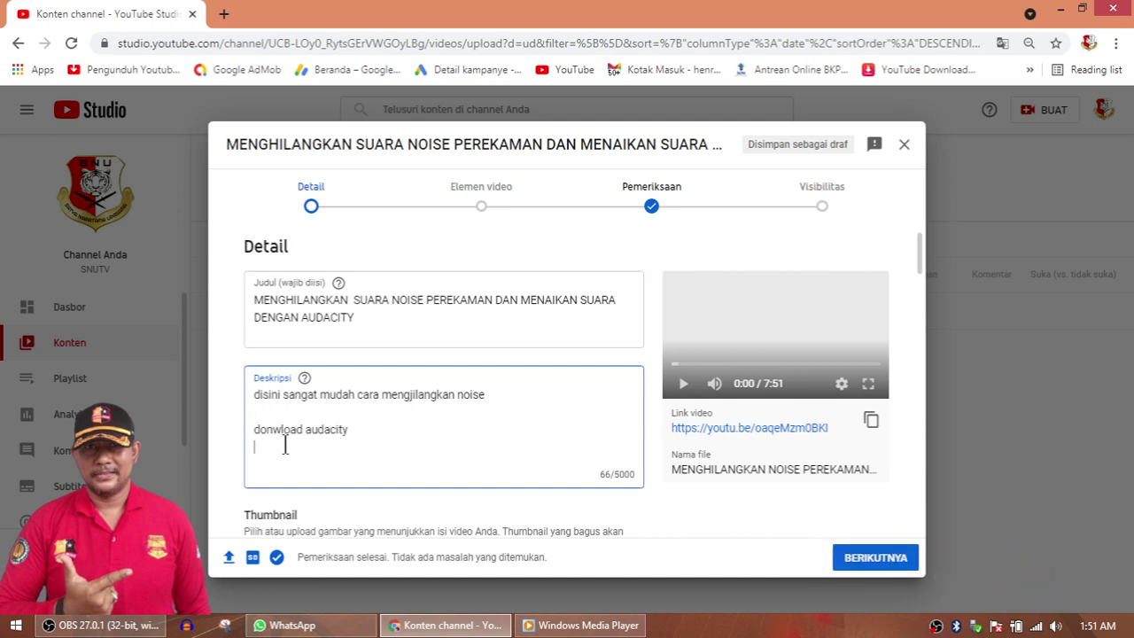
scroll(284, 447, down, 2)
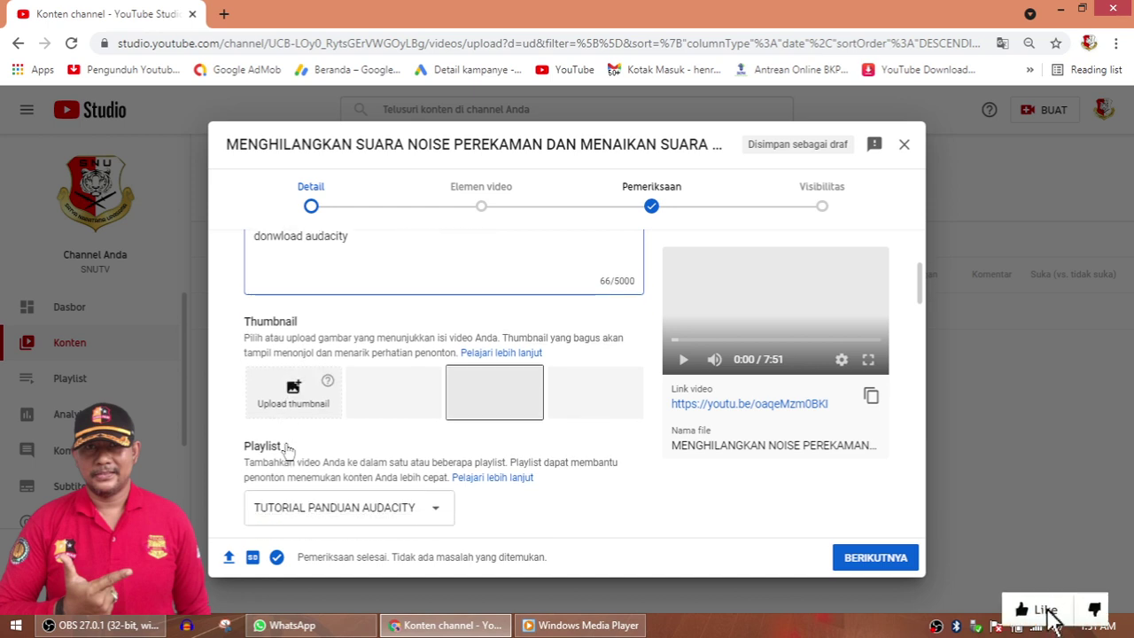
scroll(284, 447, down, 1)
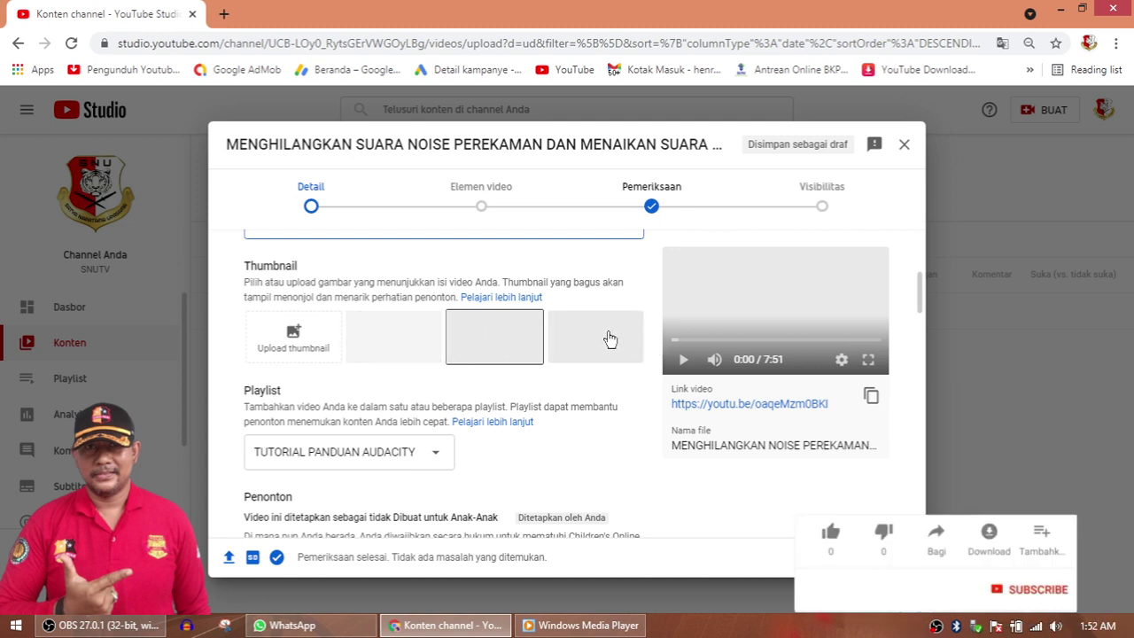
scroll(609, 340, down, 1)
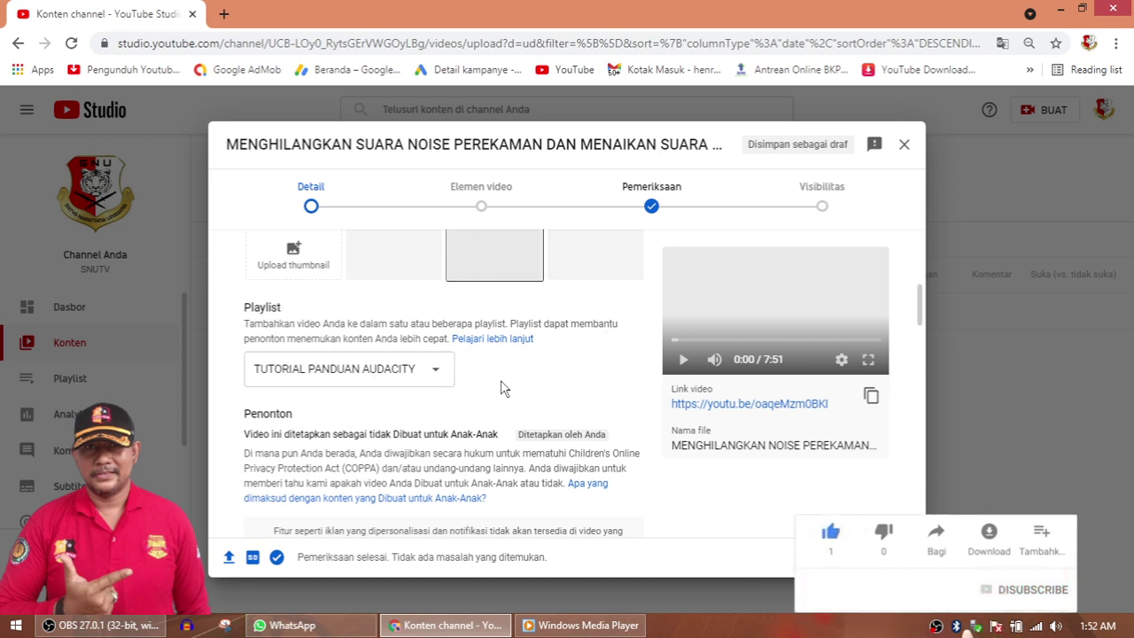
scroll(501, 381, down, 2)
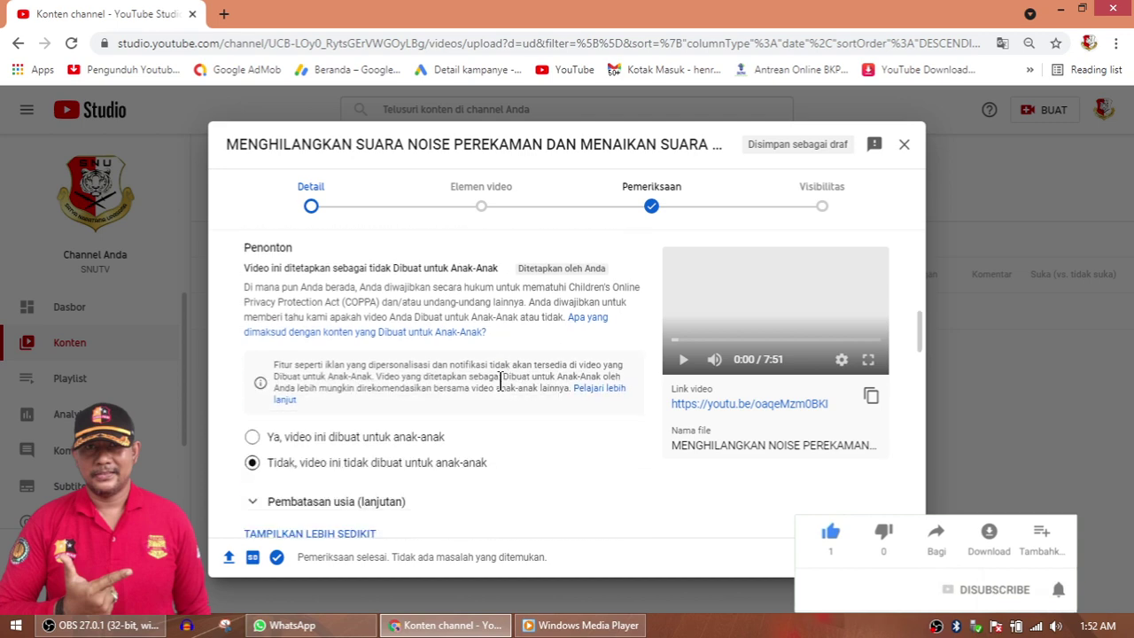
scroll(501, 379, down, 2)
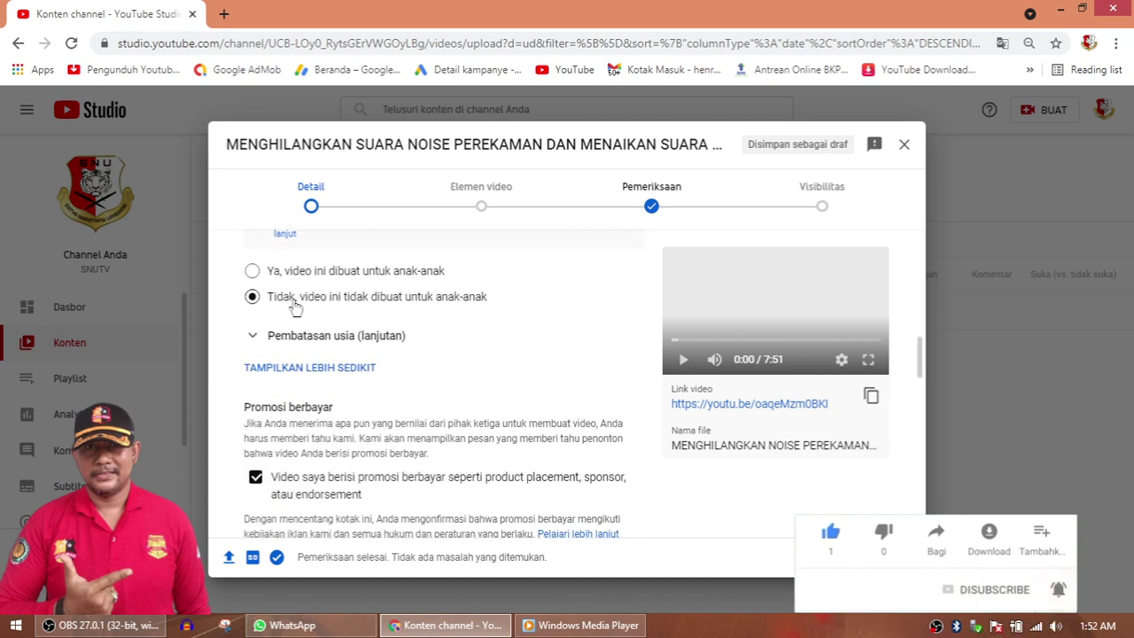
- Examine the advanced age restriction options below the audience setting and collapse them again
scroll(295, 307, up, 1)
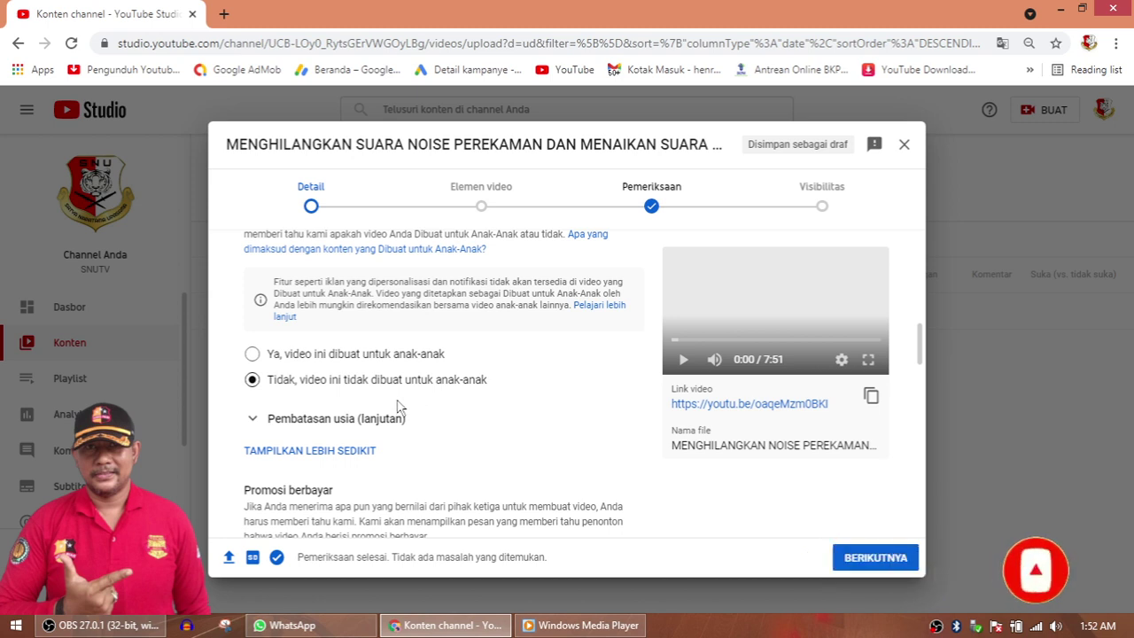
click(256, 420)
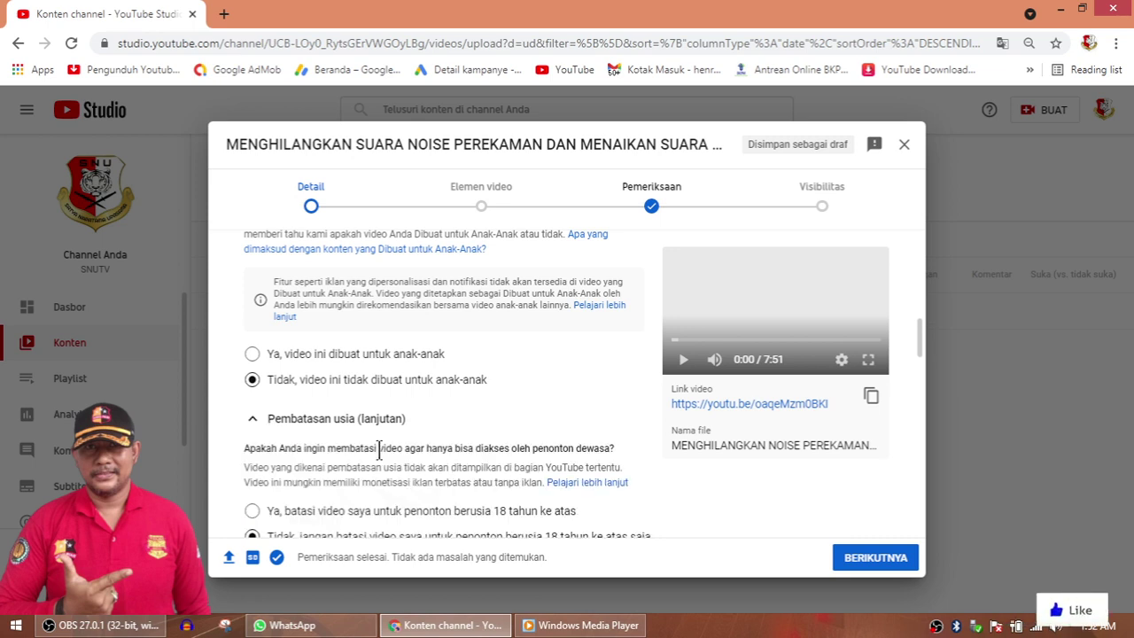
scroll(381, 469, down, 1)
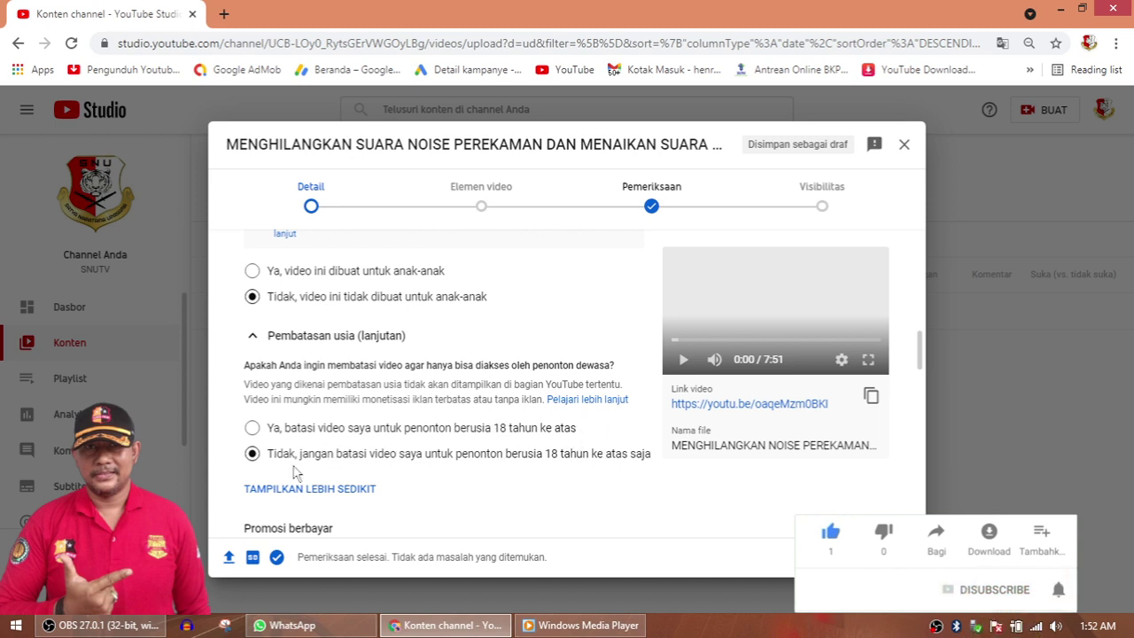
click(255, 338)
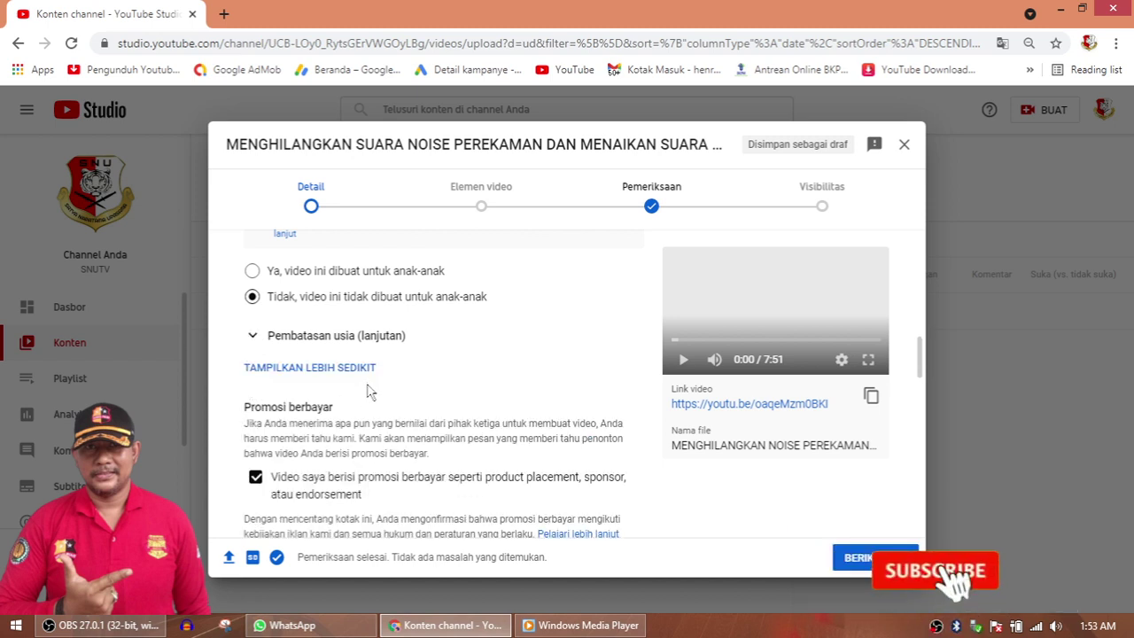
- Examine the paid promotion, automatic chapters, tag, language, recording date and license settings of the draft
scroll(369, 390, down, 1)
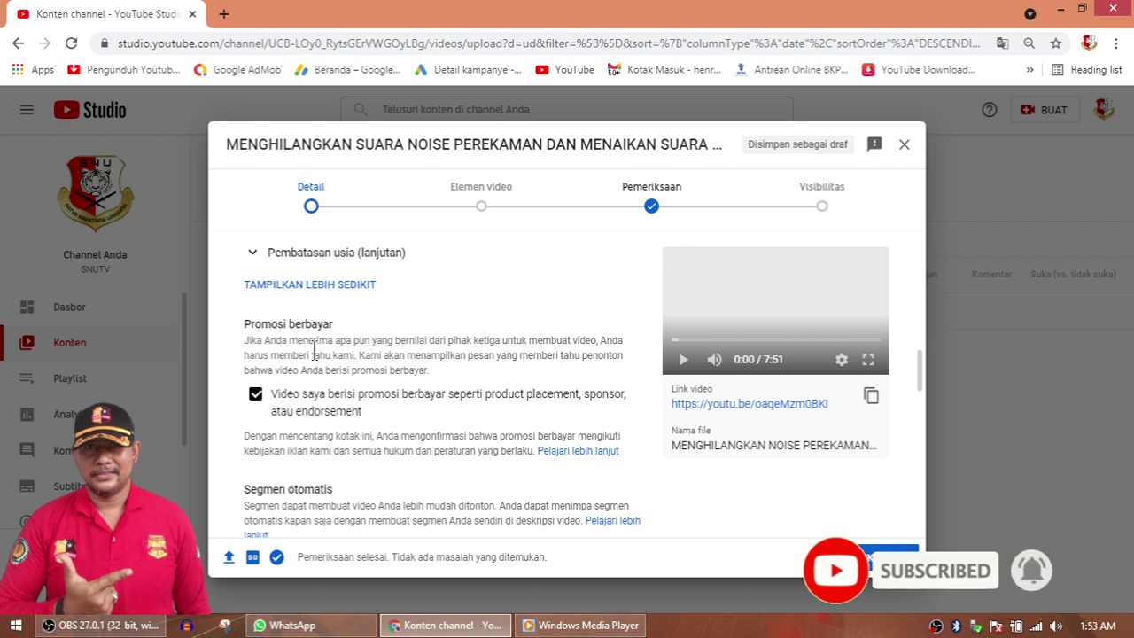
scroll(315, 352, down, 2)
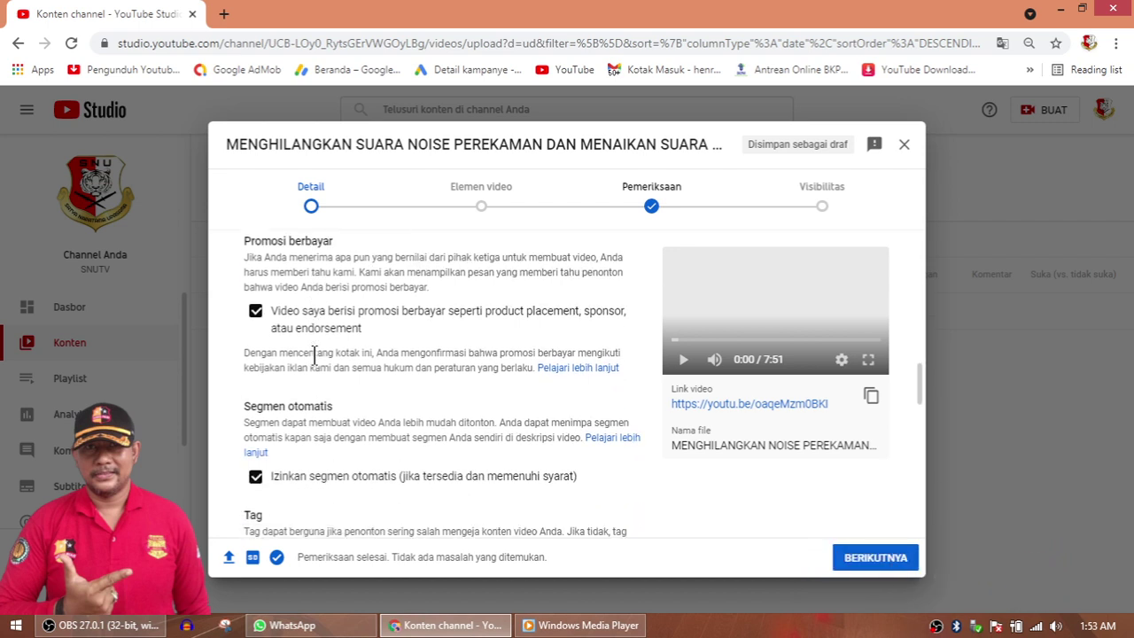
scroll(315, 352, down, 3)
click(295, 342)
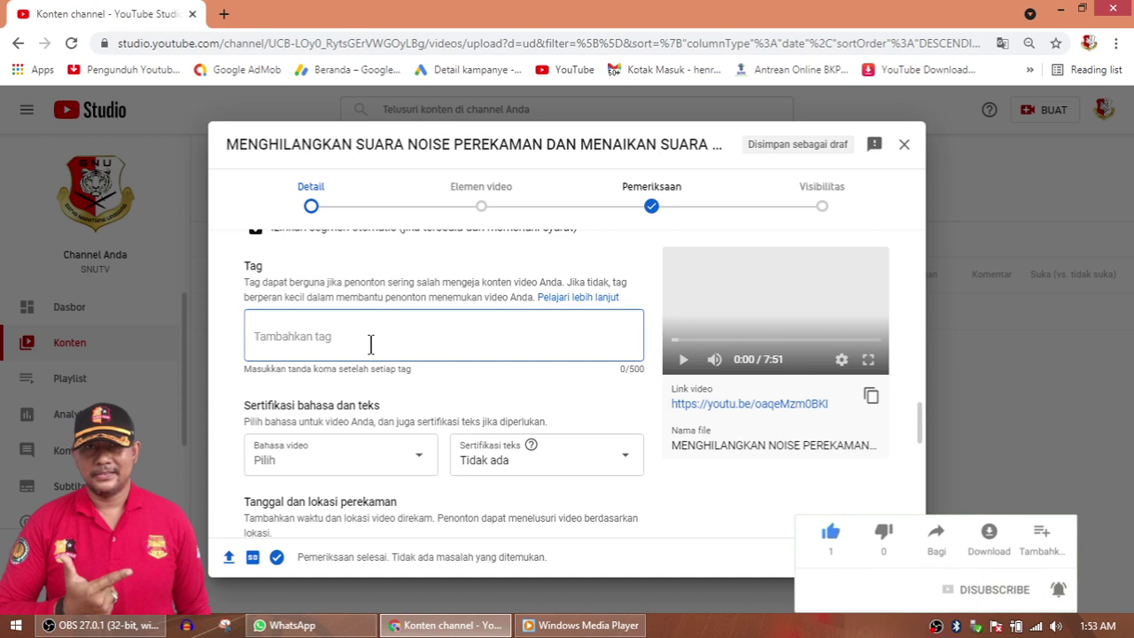
scroll(370, 344, down, 2)
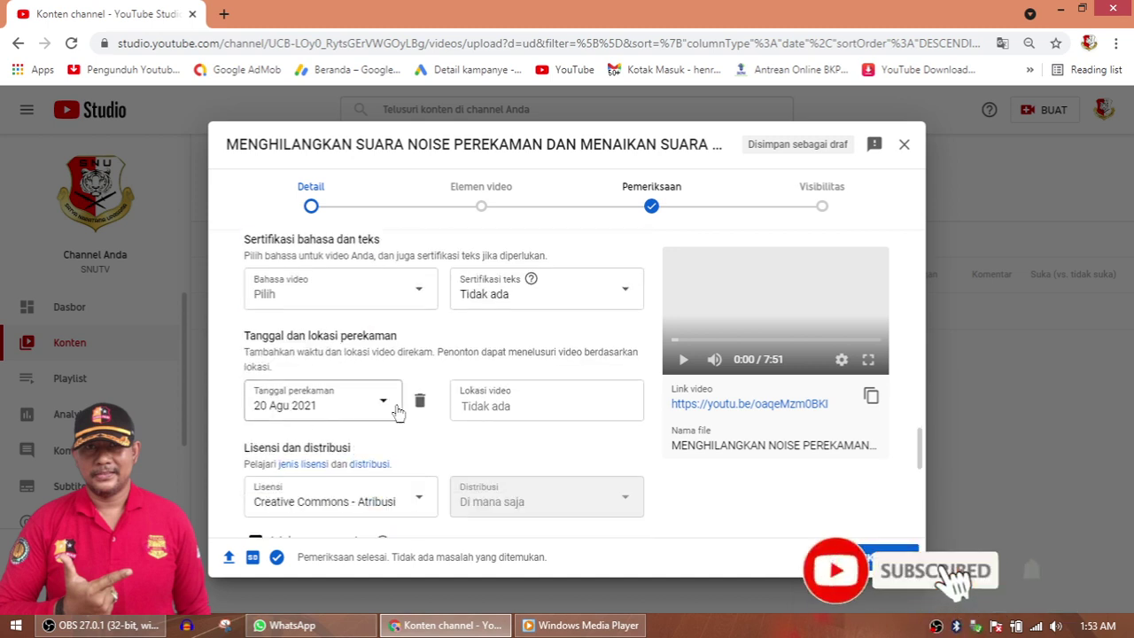
scroll(389, 410, down, 1)
scroll(389, 410, down, 2)
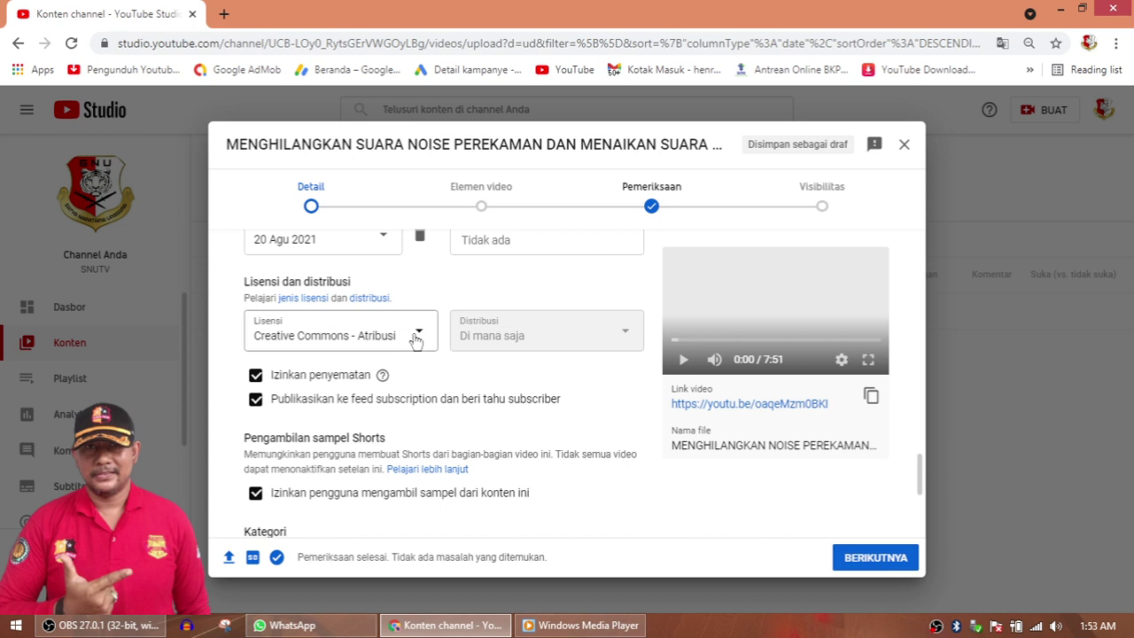
click(420, 336)
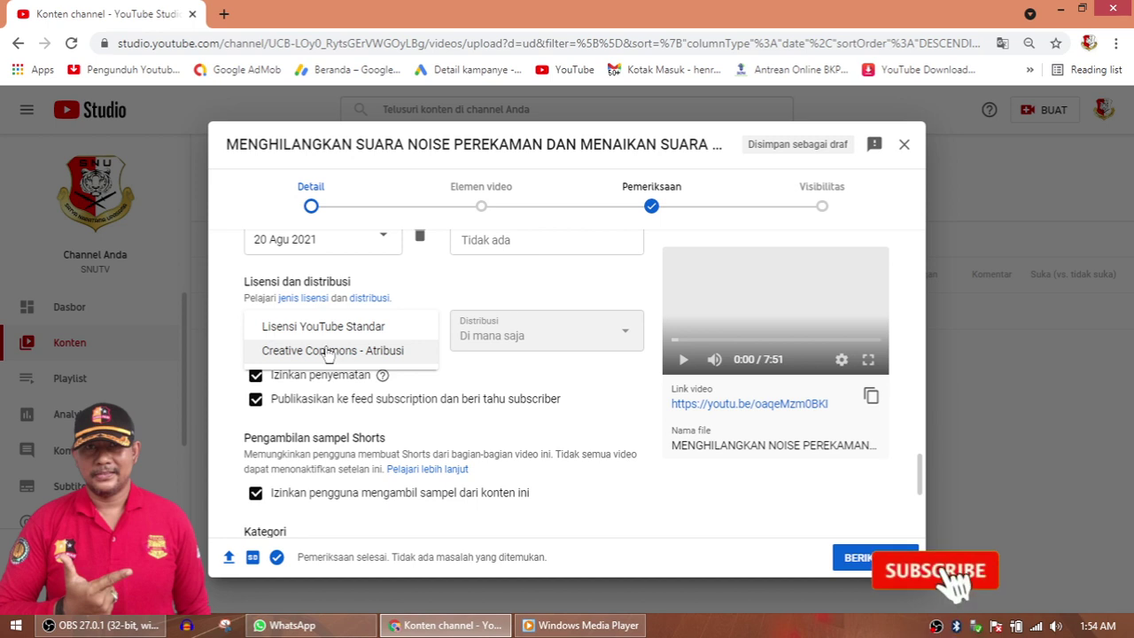
click(227, 386)
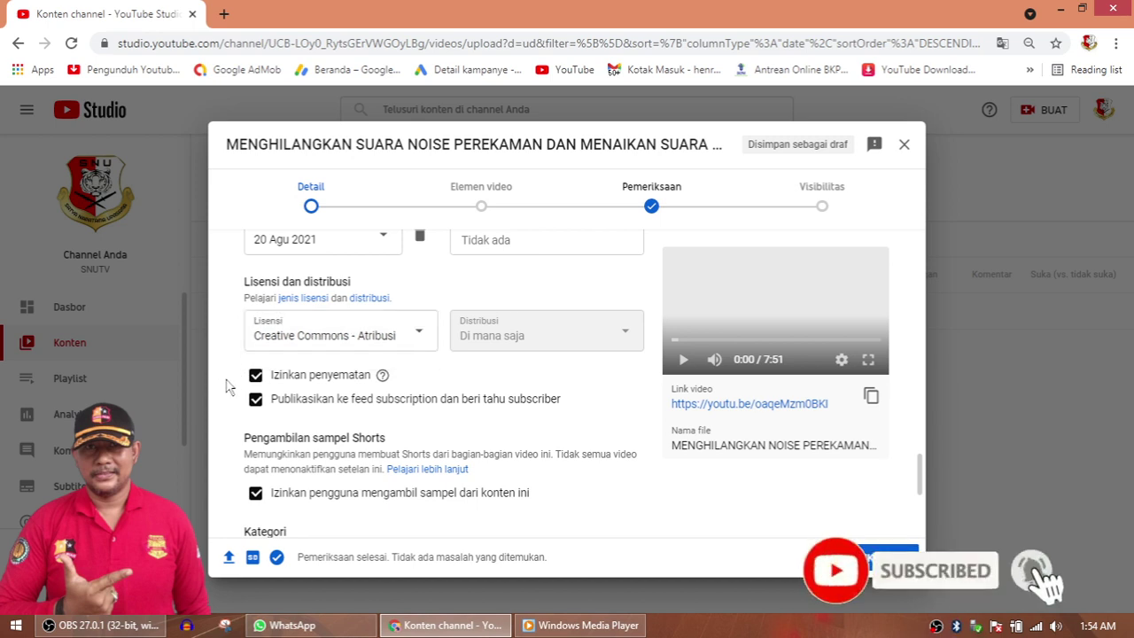
- Set the category to Pendidikan and the comment visibility to hold potentially inappropriate comments for review
scroll(345, 394, down, 5)
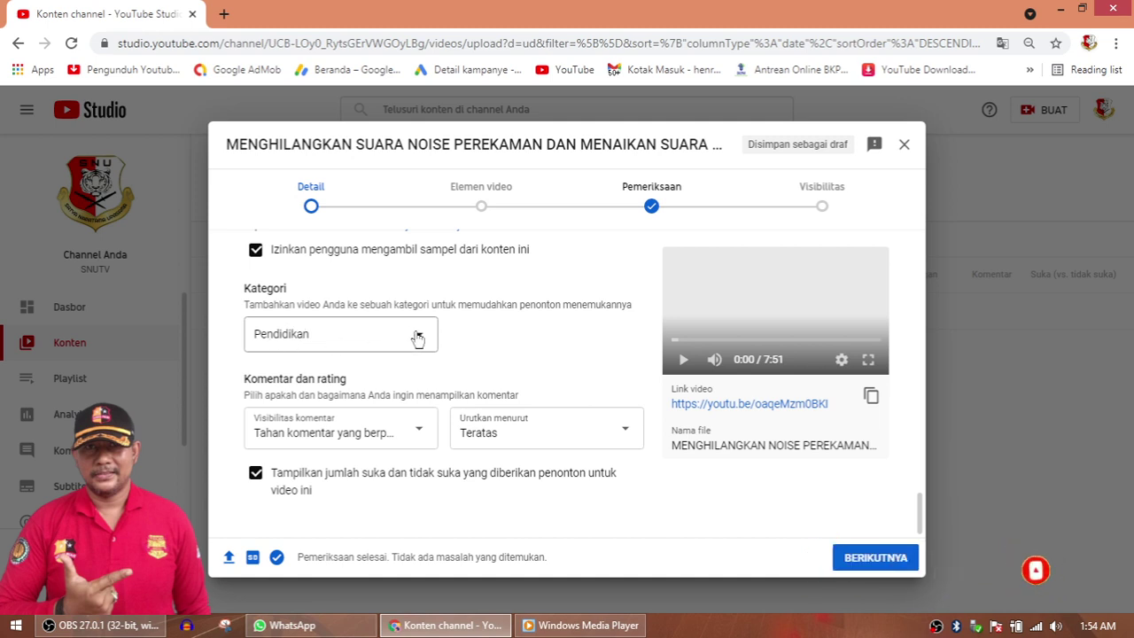
click(420, 336)
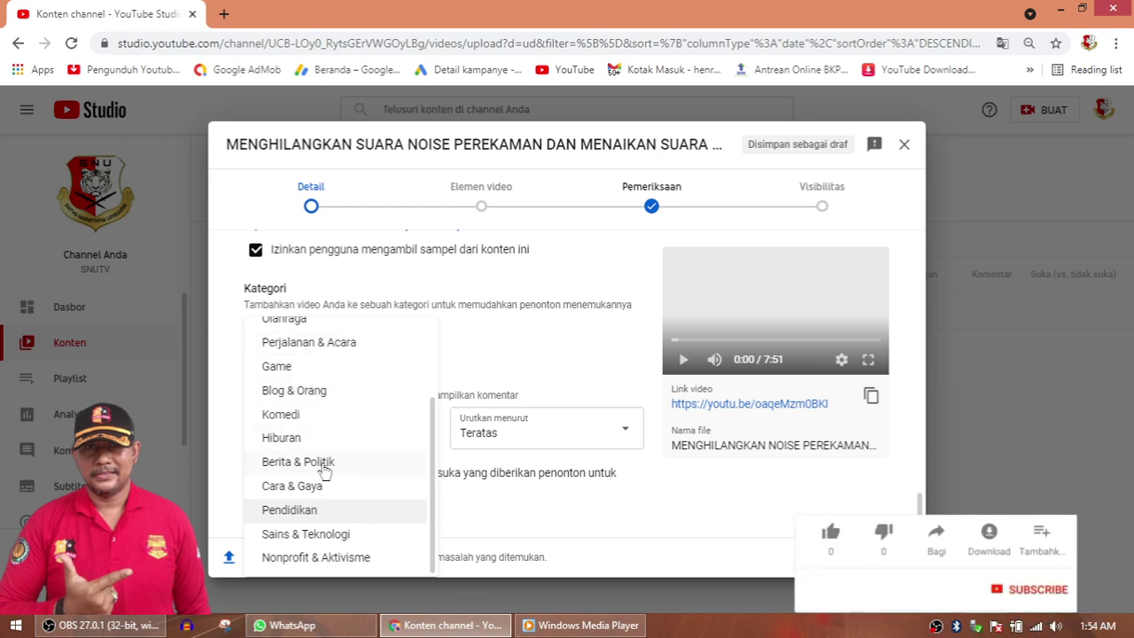
click(293, 512)
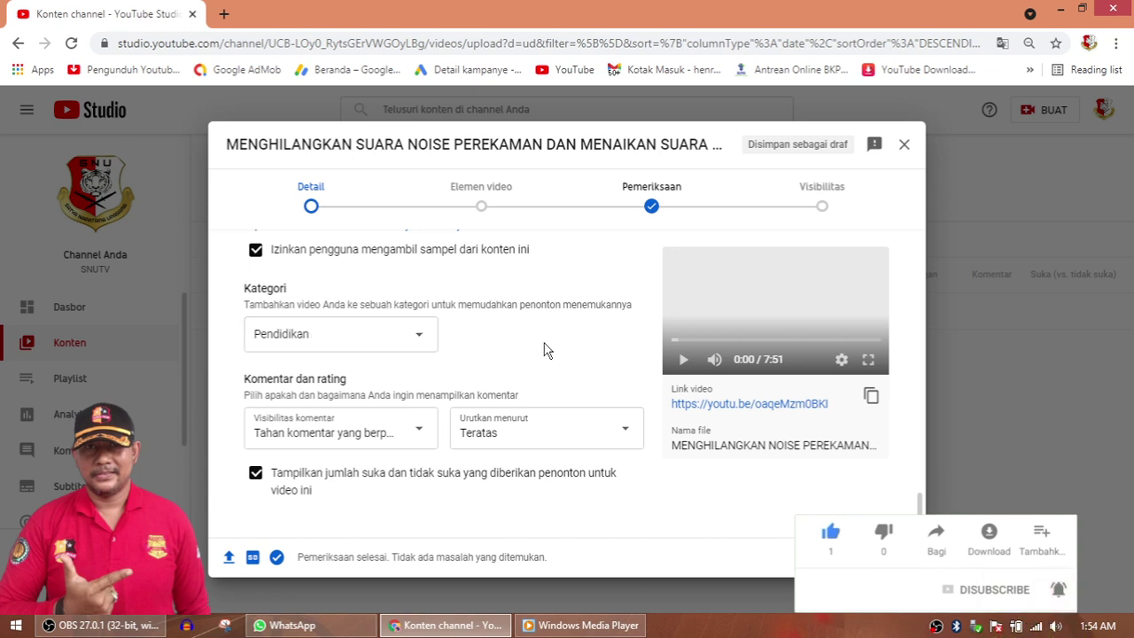
click(414, 433)
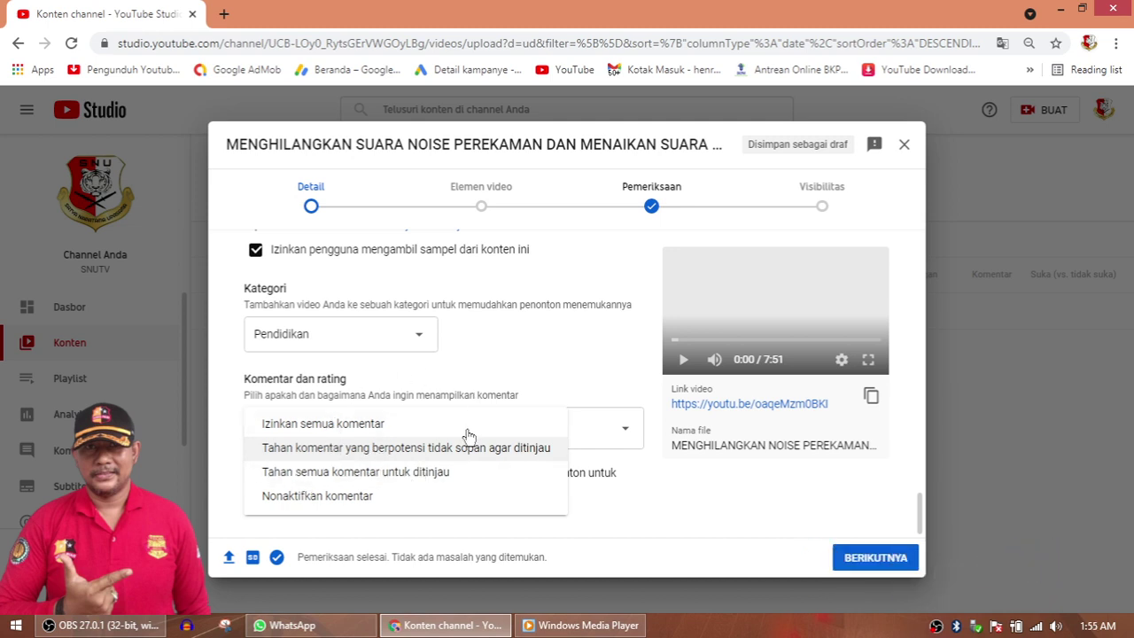
click(390, 448)
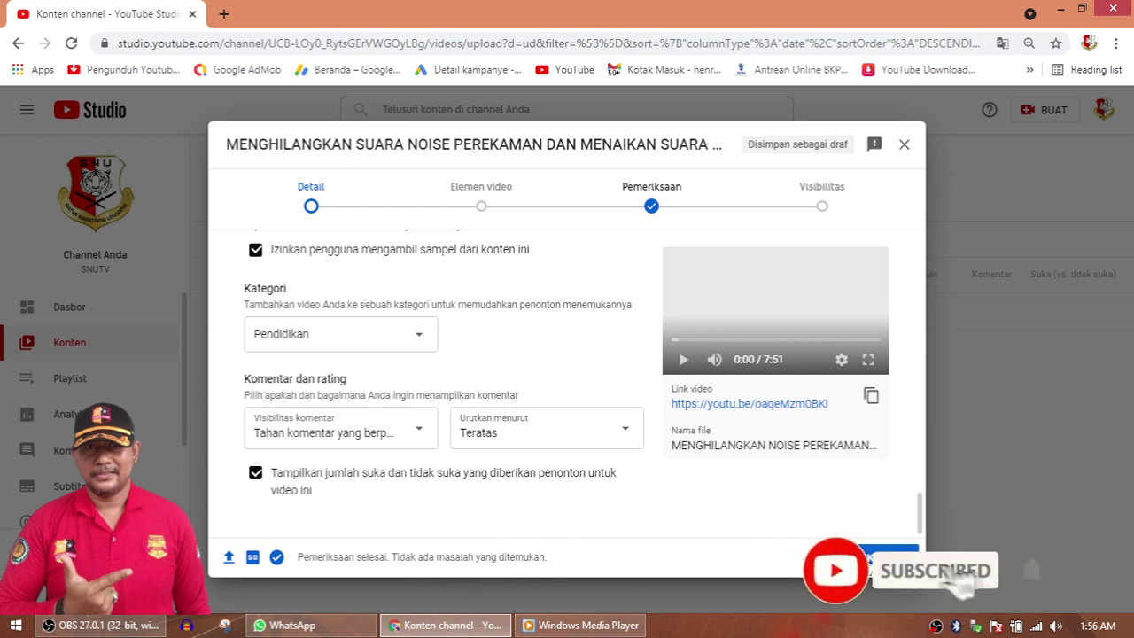
- Proceed to the video elements and add a card linking to the UNBOXING &REVIEW playlist, saving it
click(877, 559)
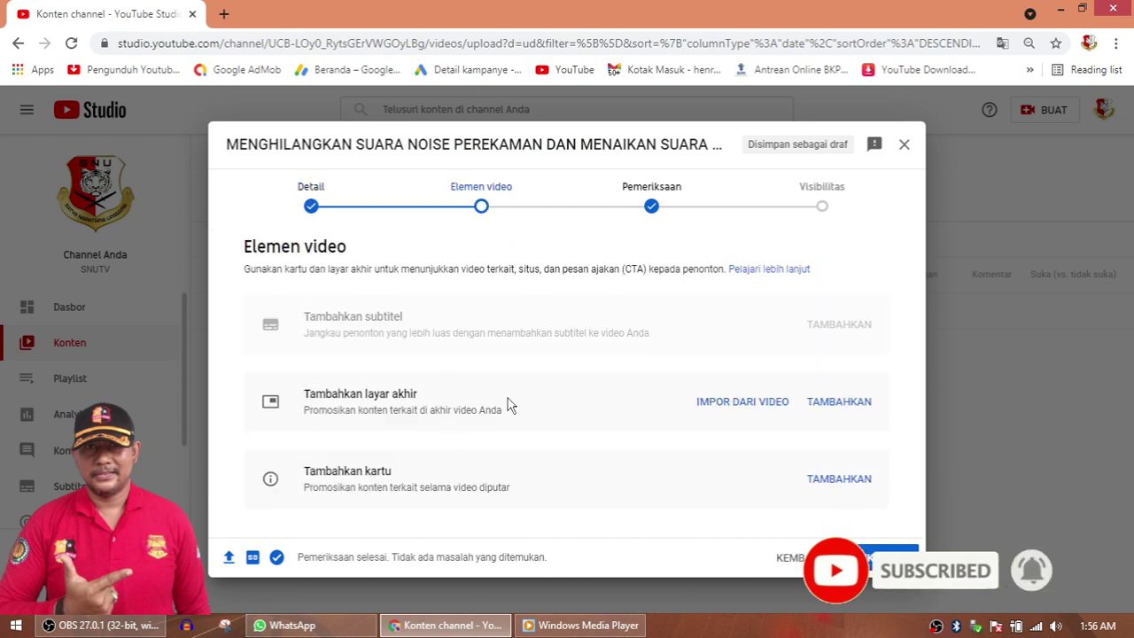
click(835, 483)
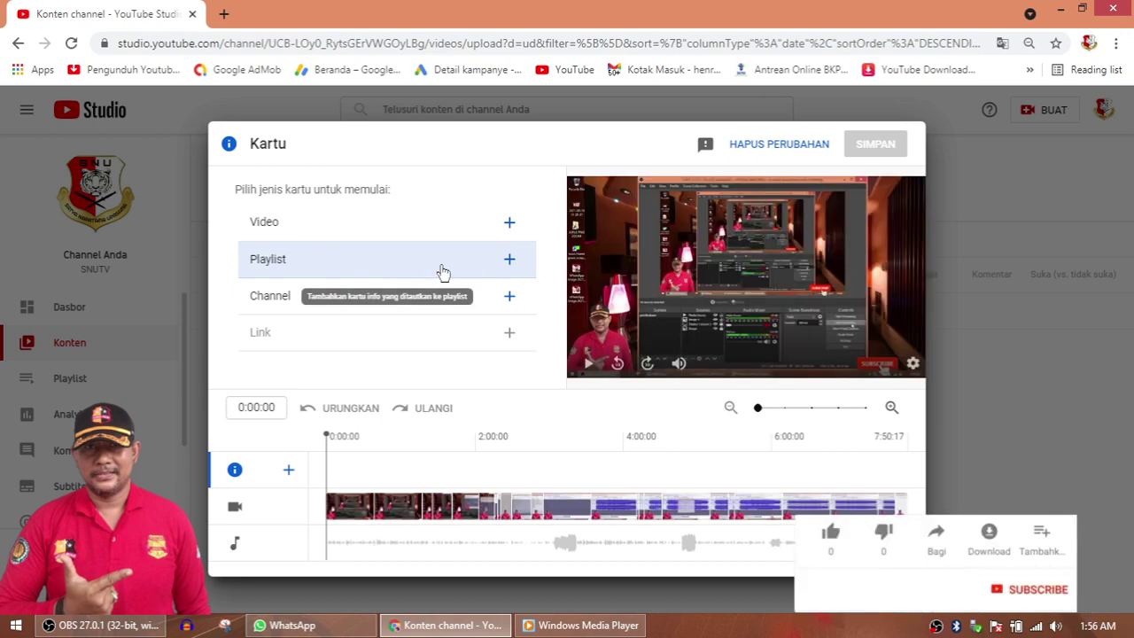
click(509, 260)
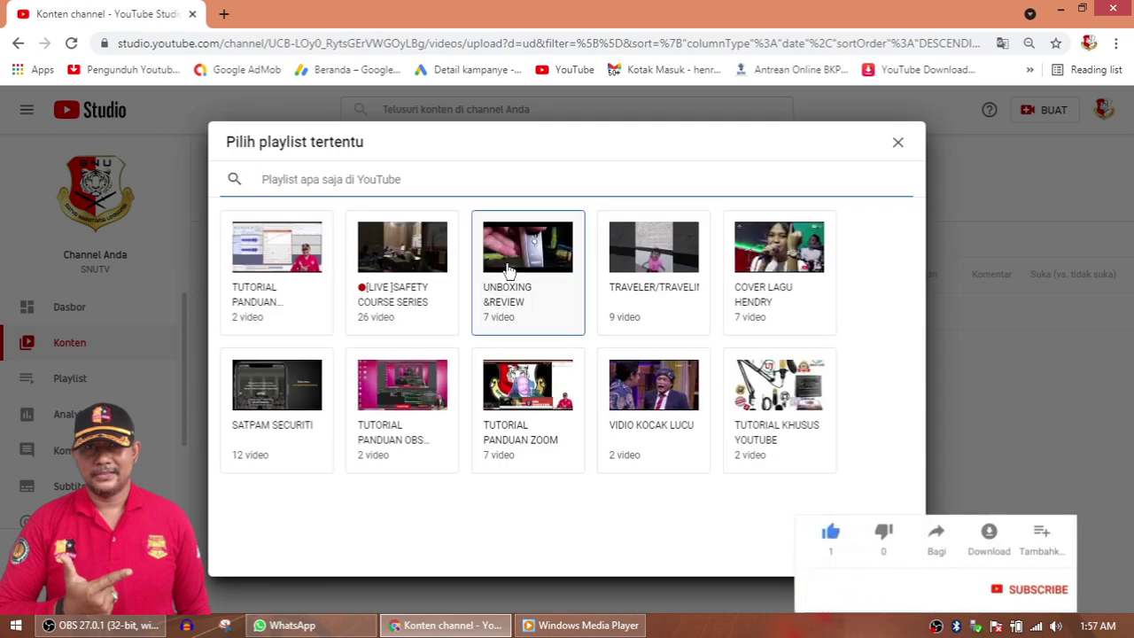
click(509, 269)
click(894, 153)
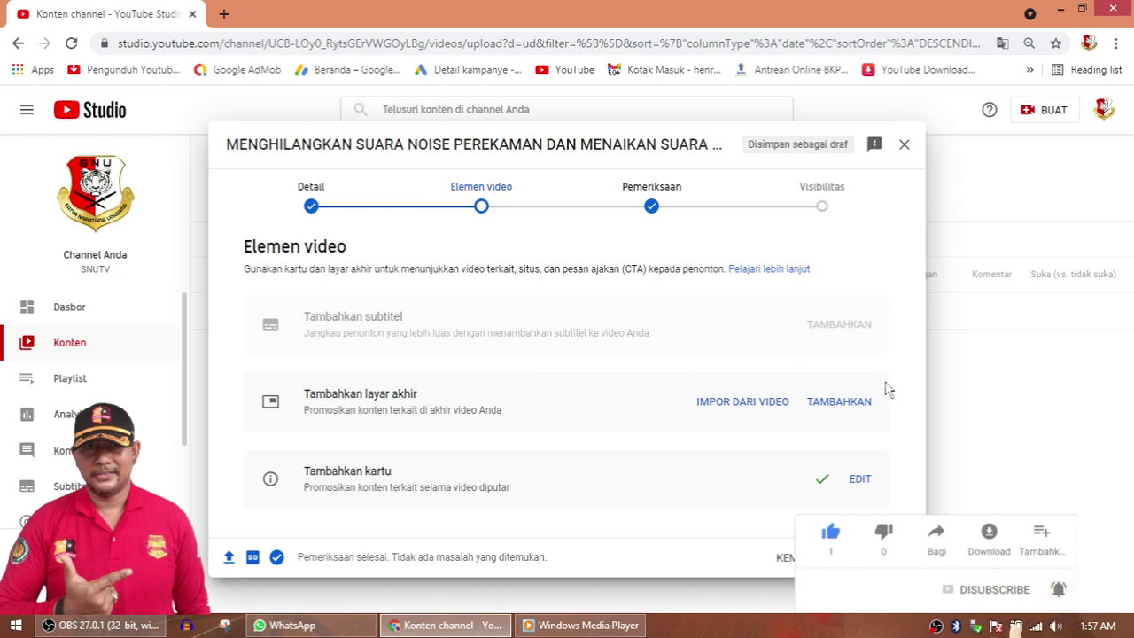
- Start an end screen for the video and add a subscribe element to it
click(839, 402)
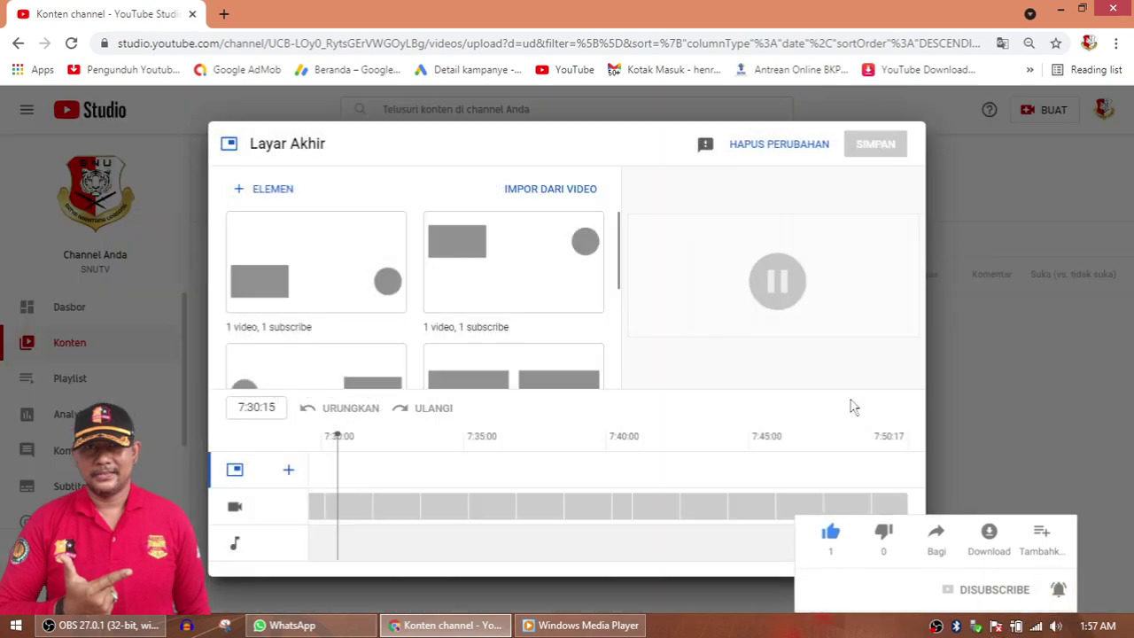
click(269, 193)
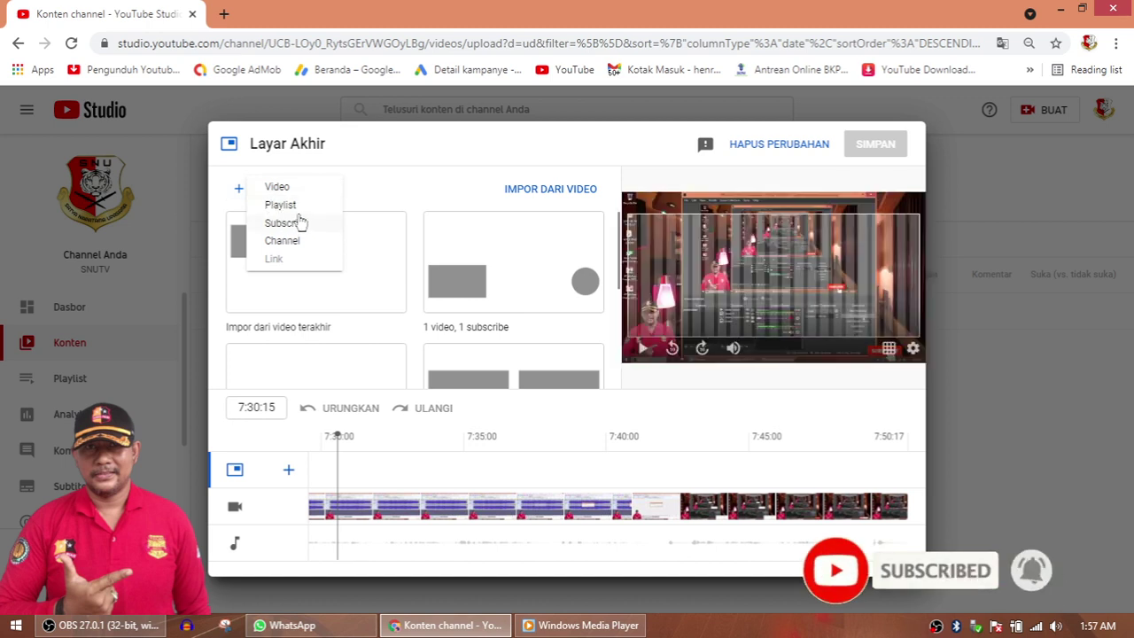
click(280, 223)
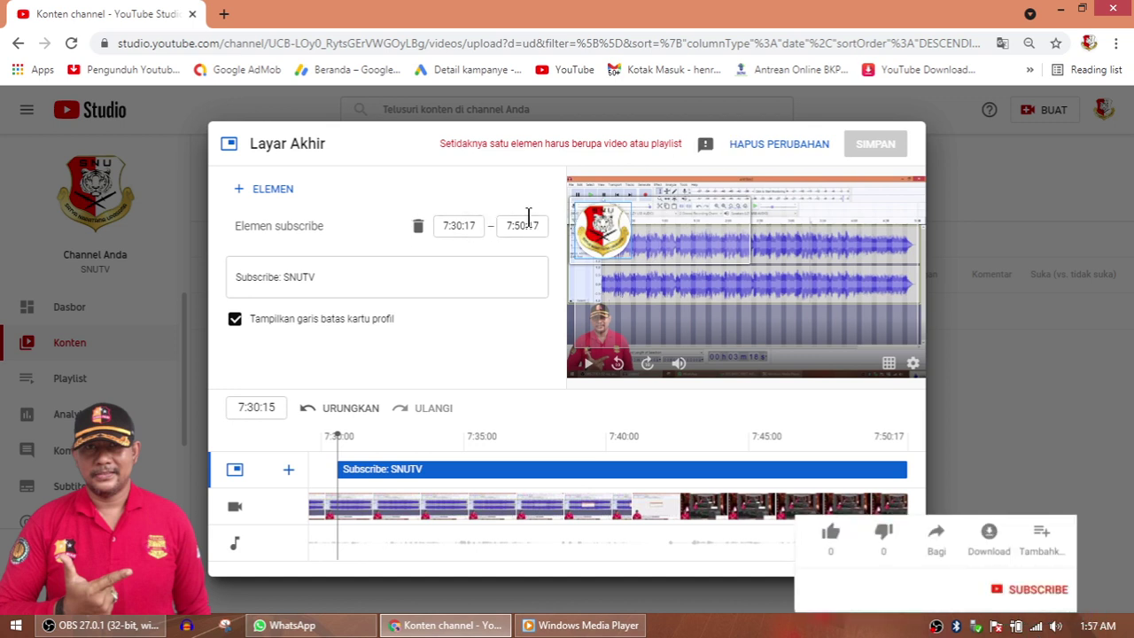
- Add a playlist element linking to the [LIVE] SAFETY COURSE SERIES playlist and save the end screen
click(277, 195)
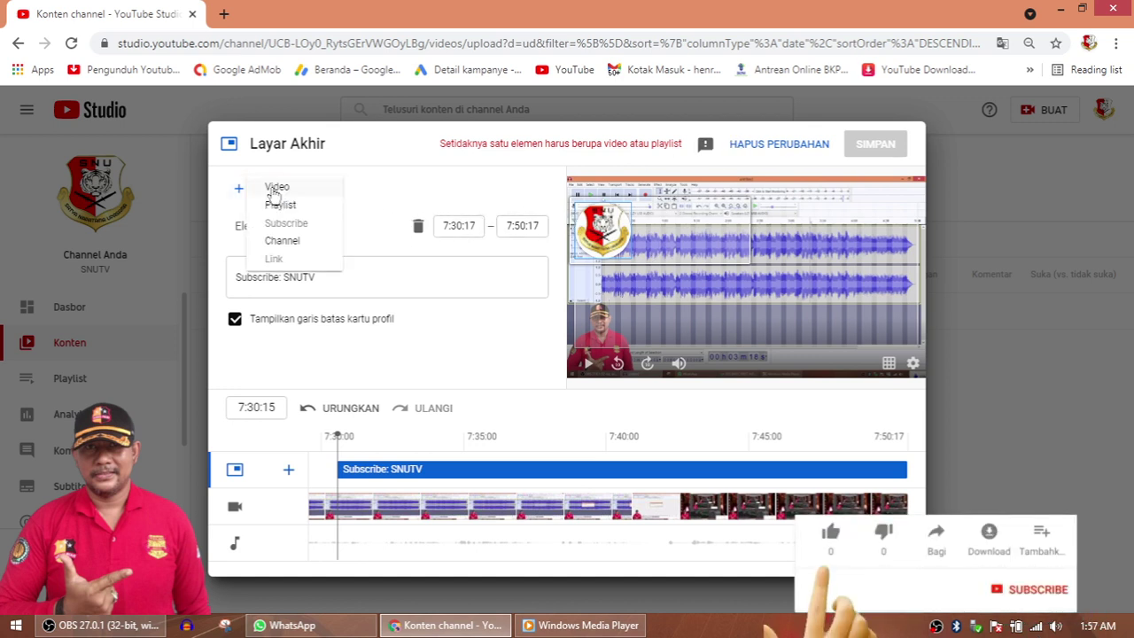
click(278, 205)
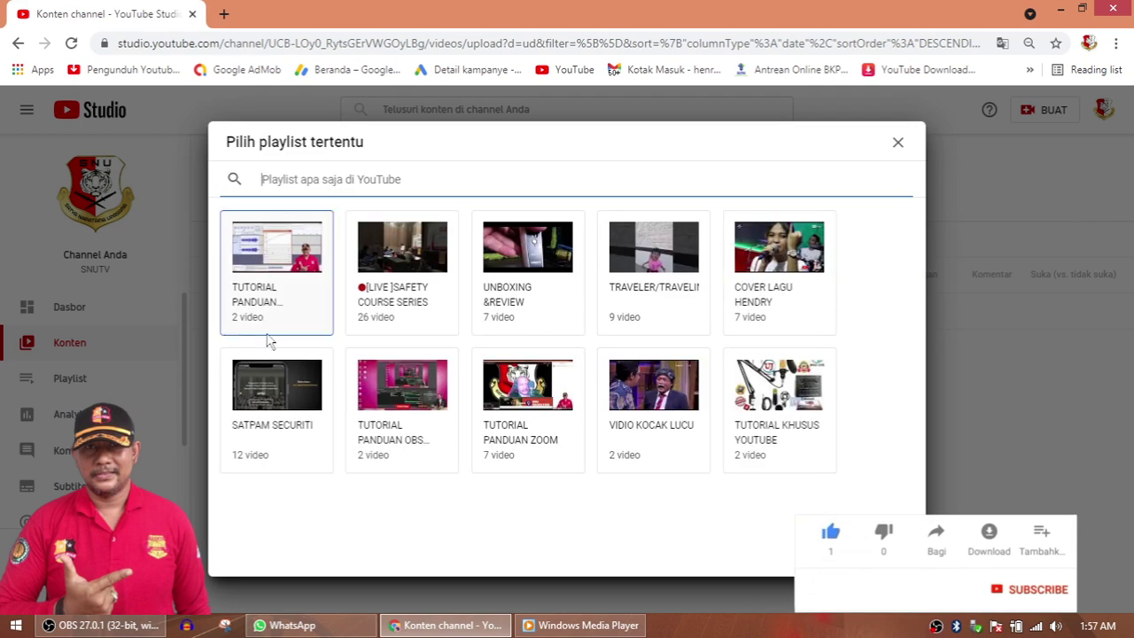
click(399, 271)
click(877, 145)
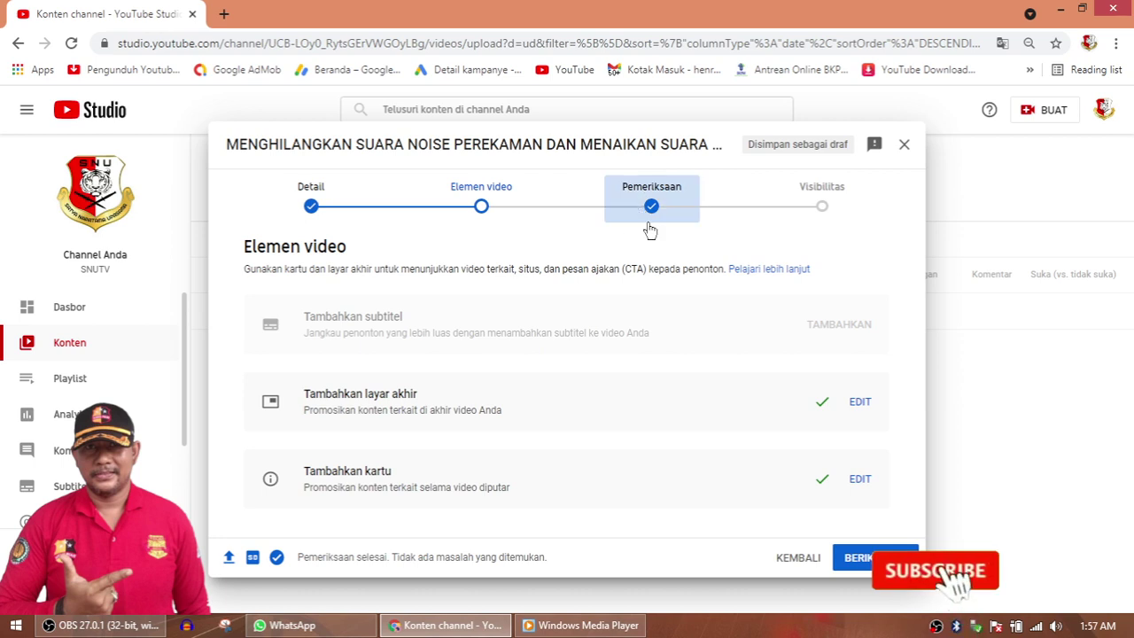
- Continue past the copyright checks to the visibility settings and save the video as Pribadi
click(888, 557)
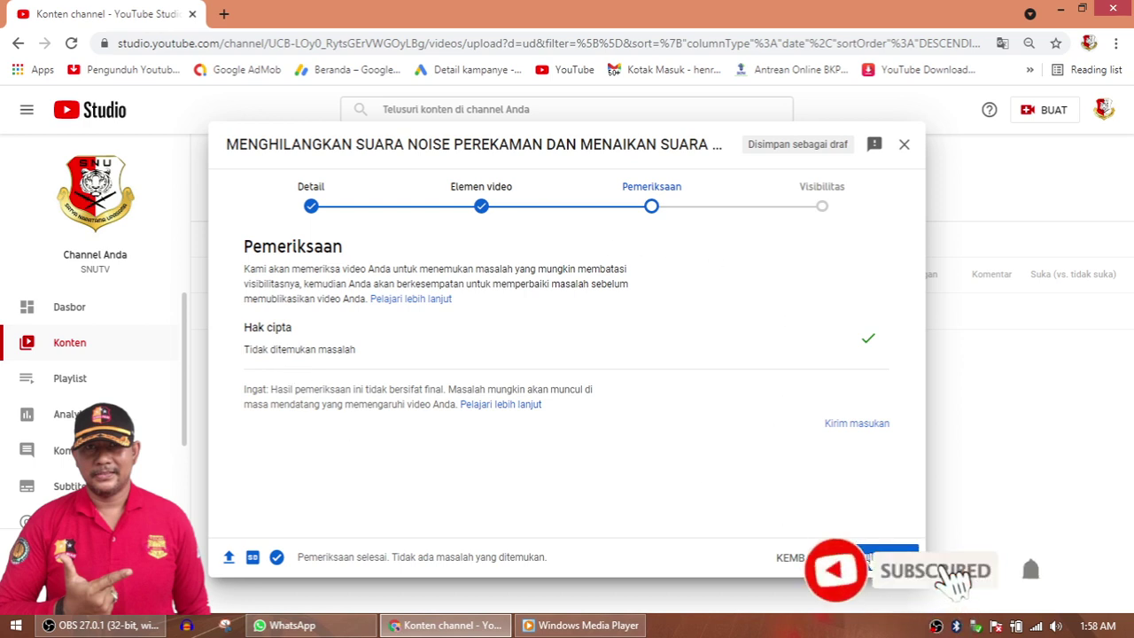
click(891, 557)
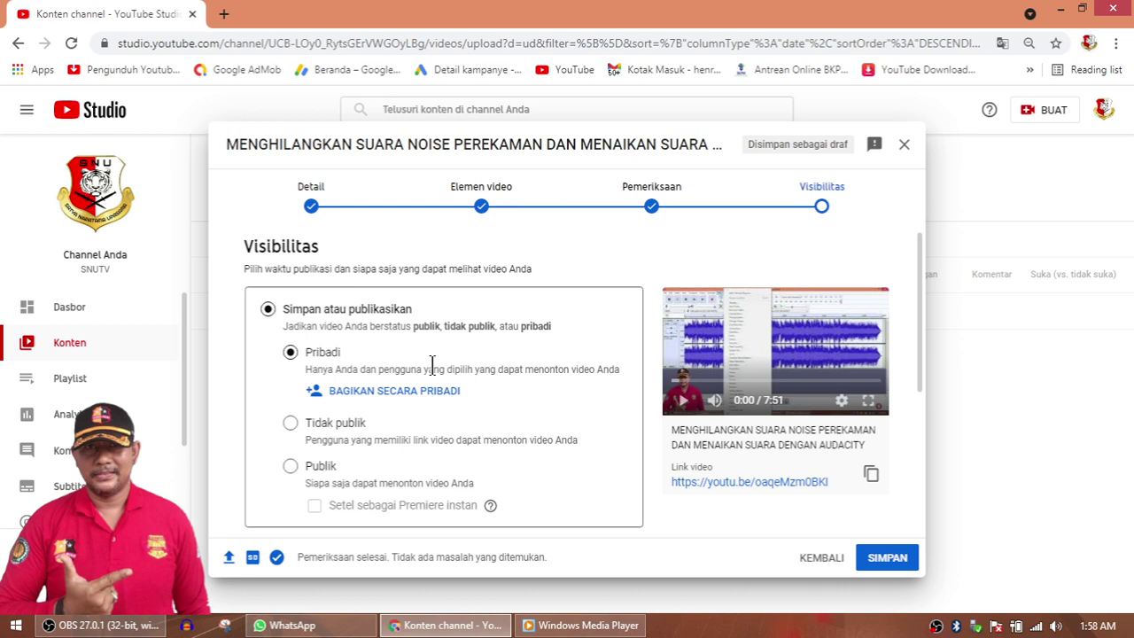
click(890, 559)
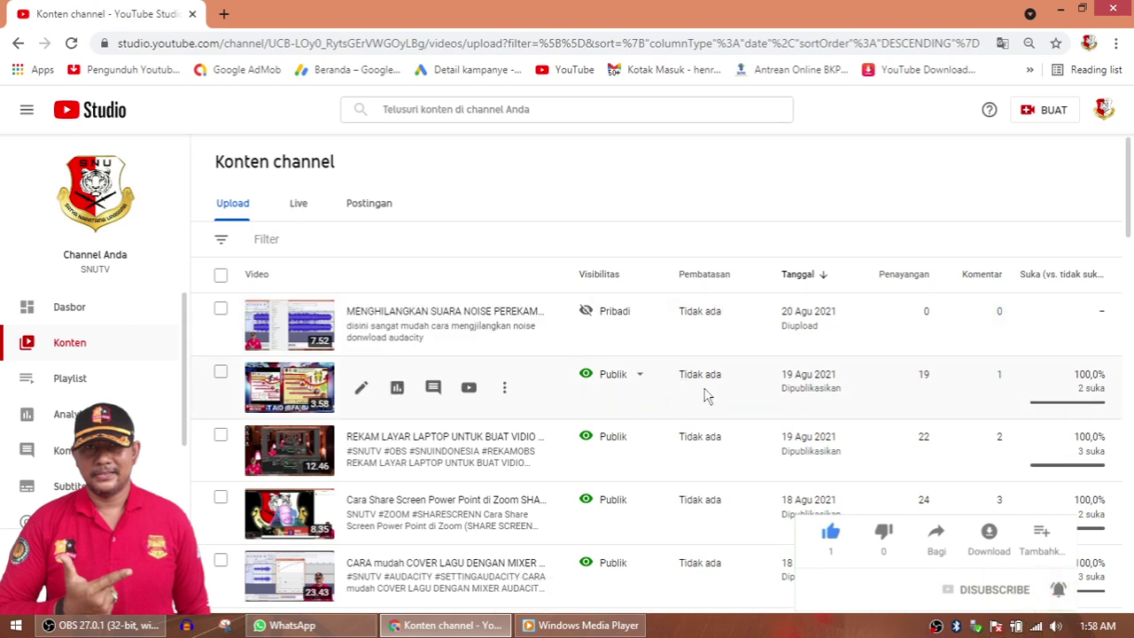
- Examine the list of uploaded videos on the channel, including their visibility, dates and views
scroll(706, 420, down, 3)
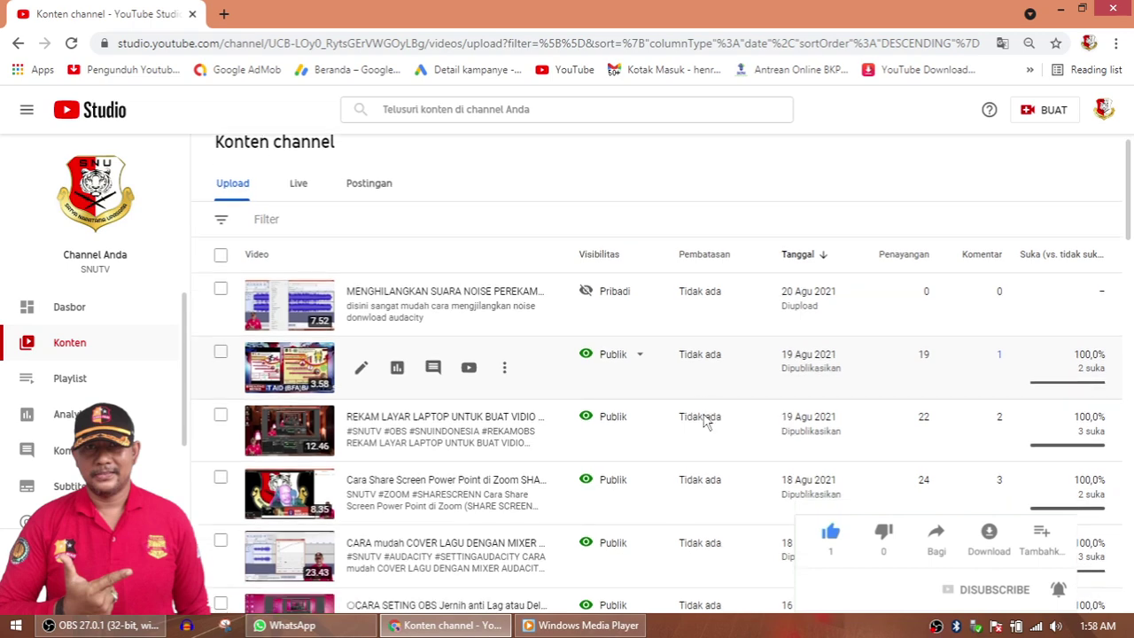
scroll(705, 420, down, 10)
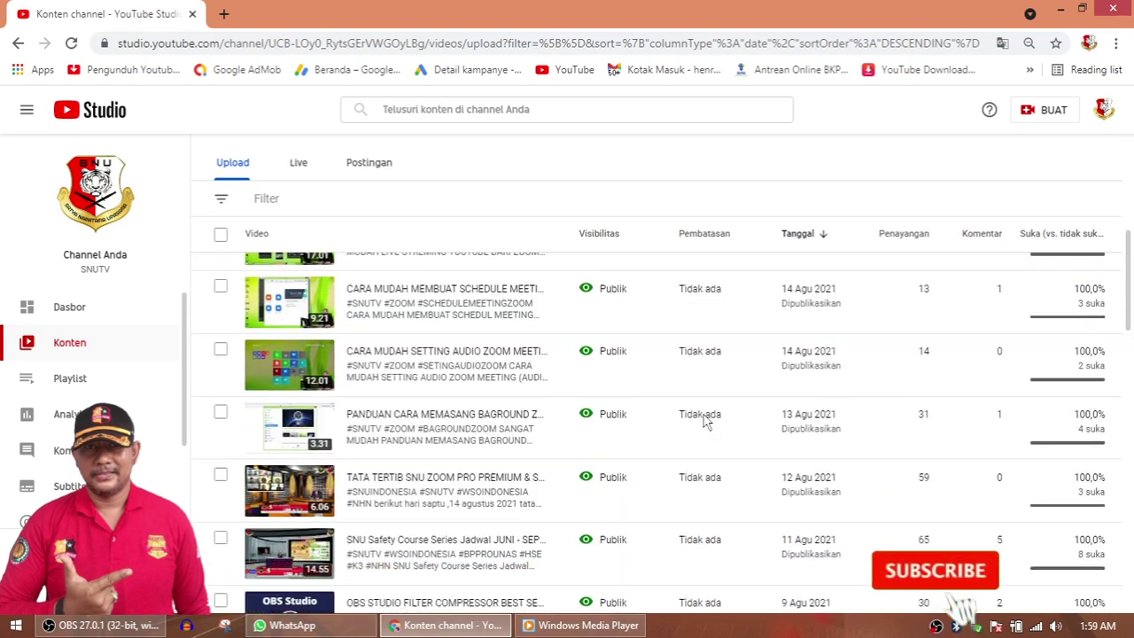
scroll(705, 420, down, 10)
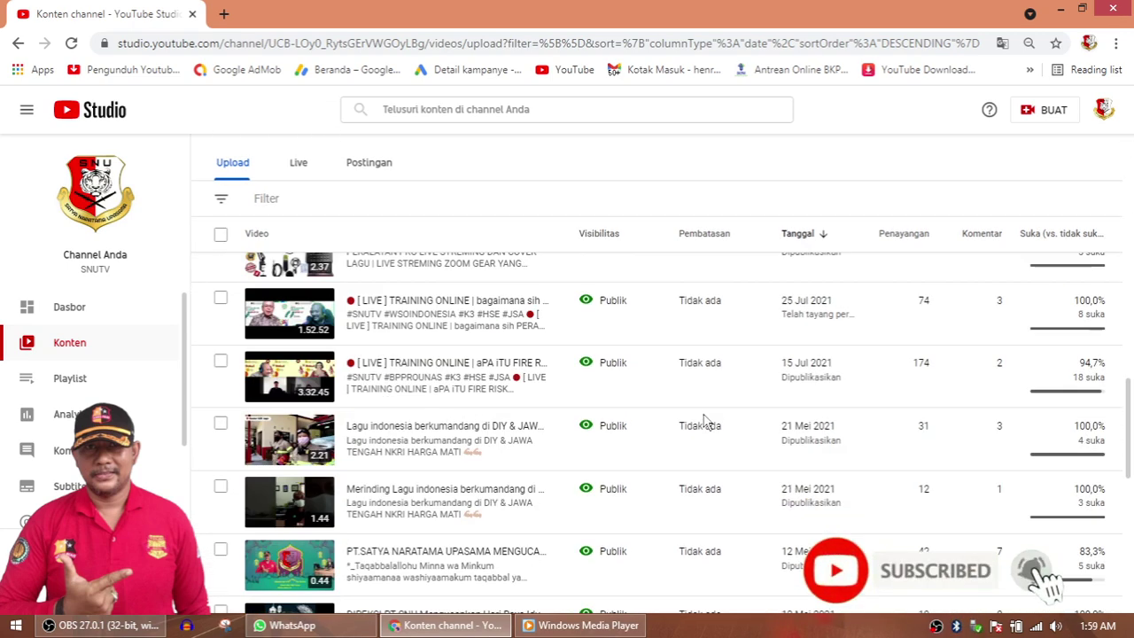
scroll(705, 420, down, 2)
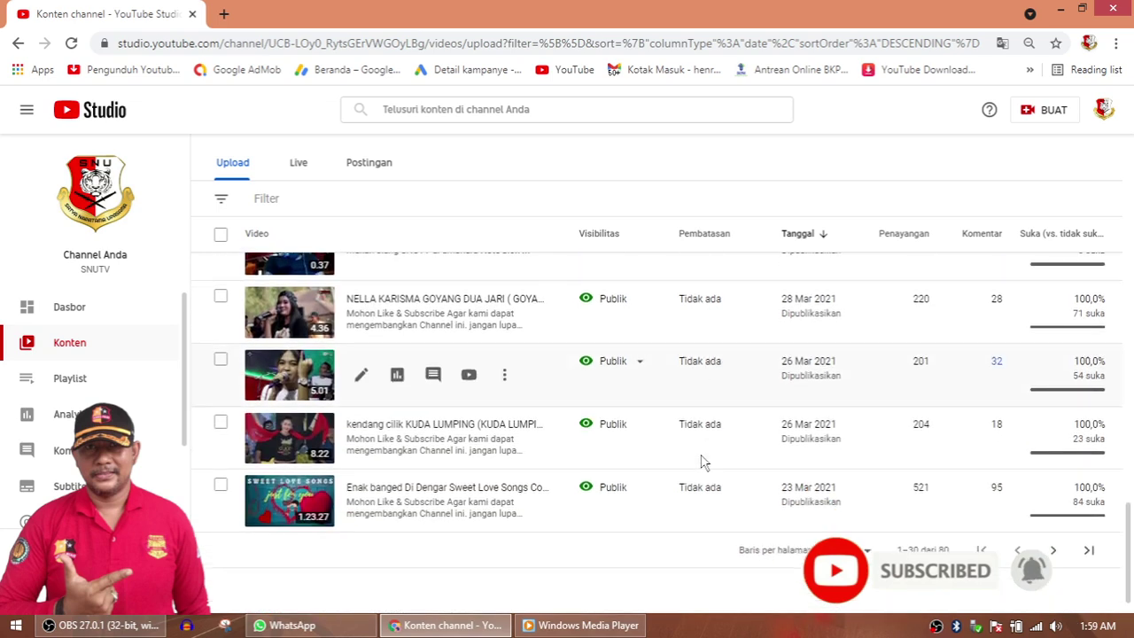
scroll(700, 470, up, 3)
scroll(697, 471, up, 10)
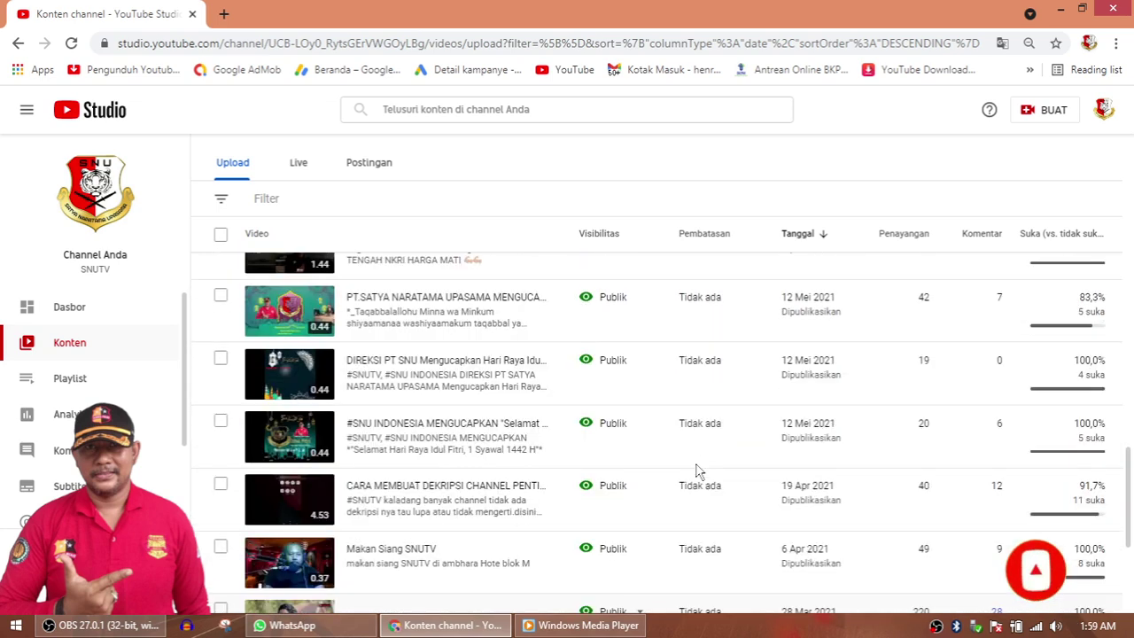
scroll(696, 417, up, 8)
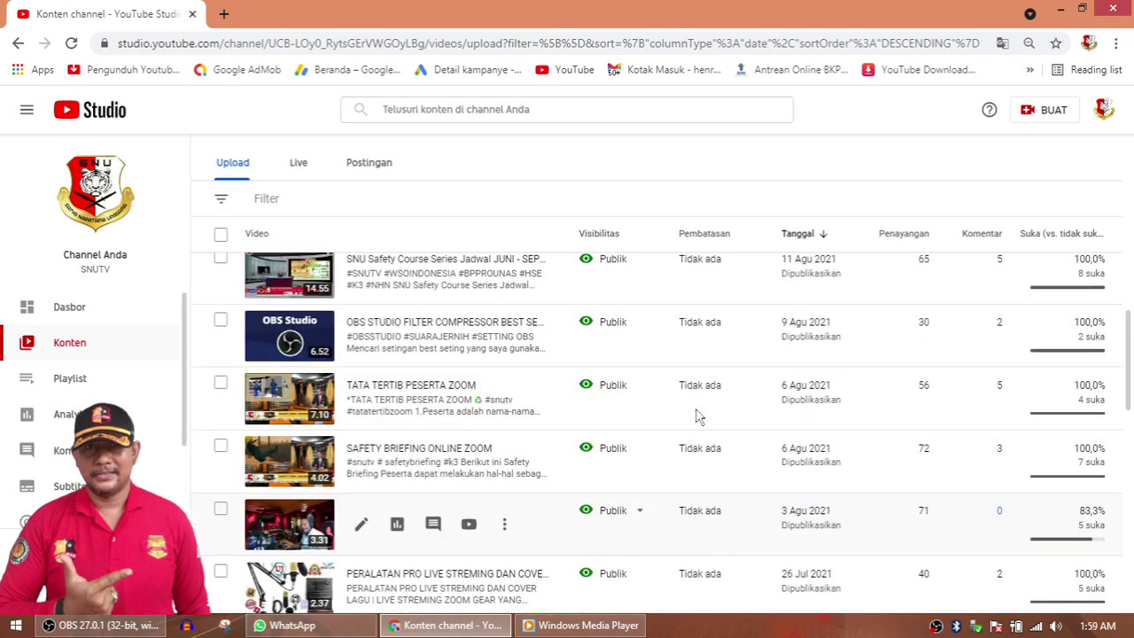
scroll(696, 416, up, 5)
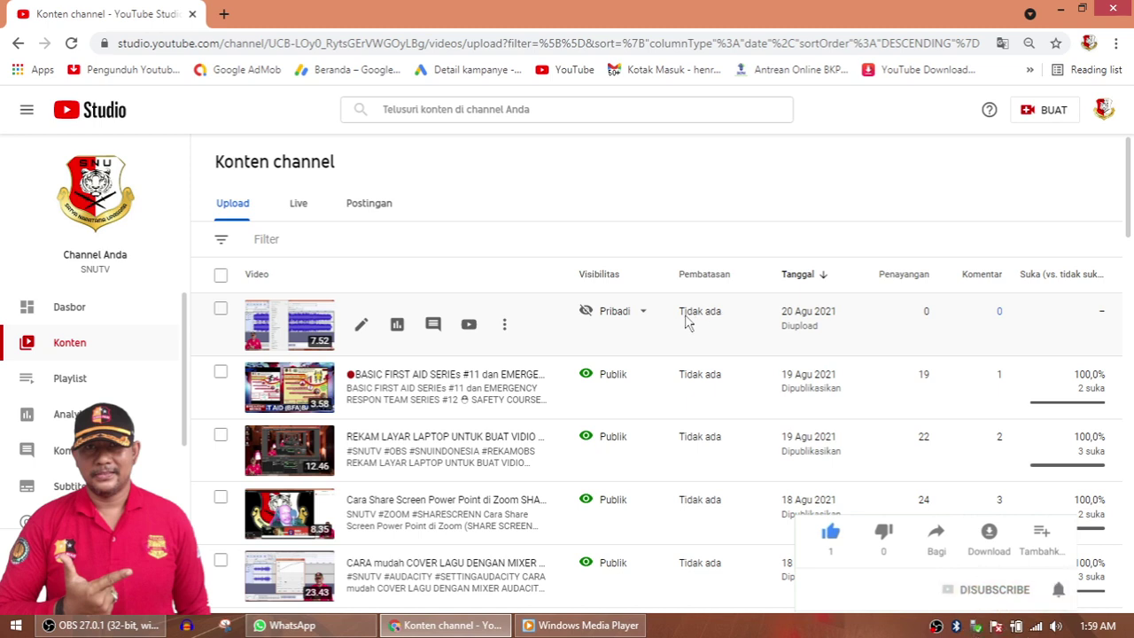
- Open the private Audacity noise-removal video's watch page on YouTube and close the WhatsApp window
mouse_move(590, 321)
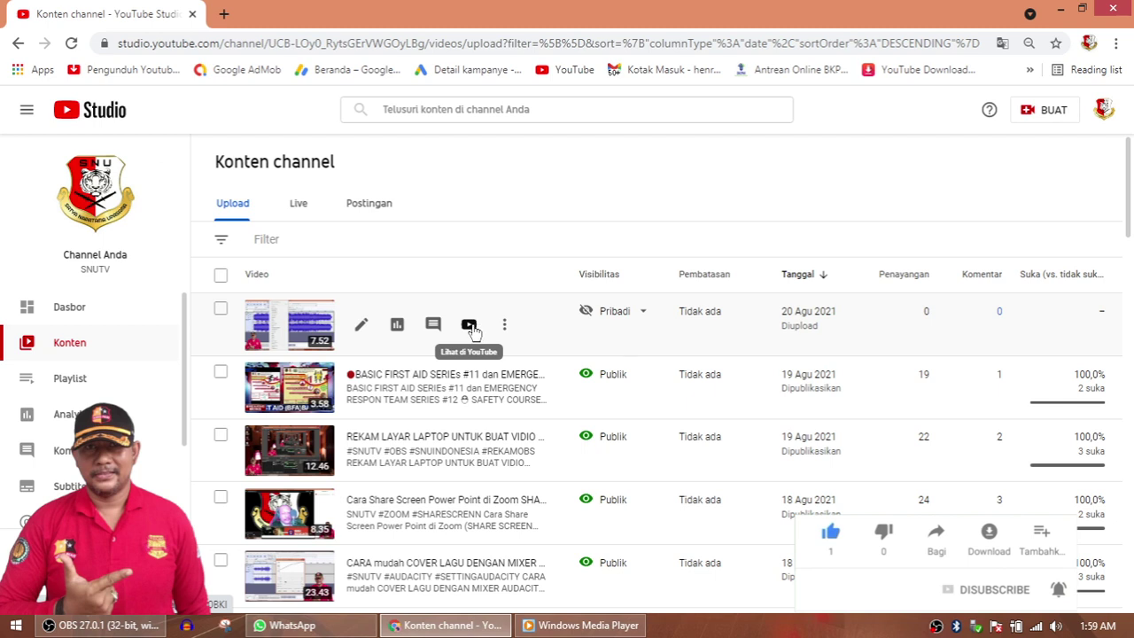
click(470, 326)
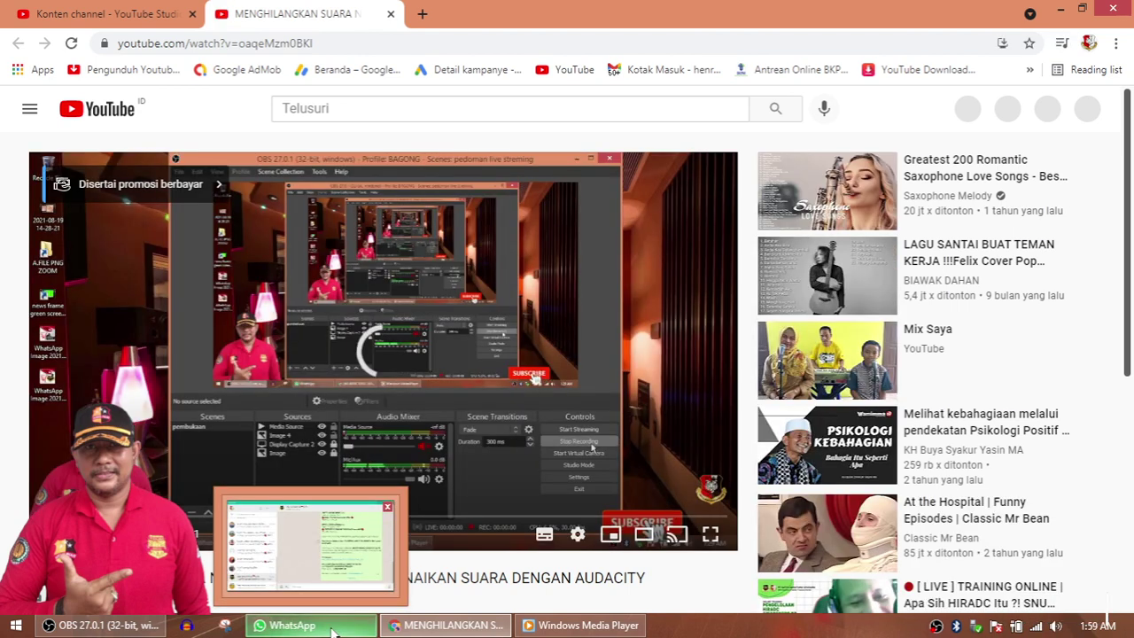
click(333, 631)
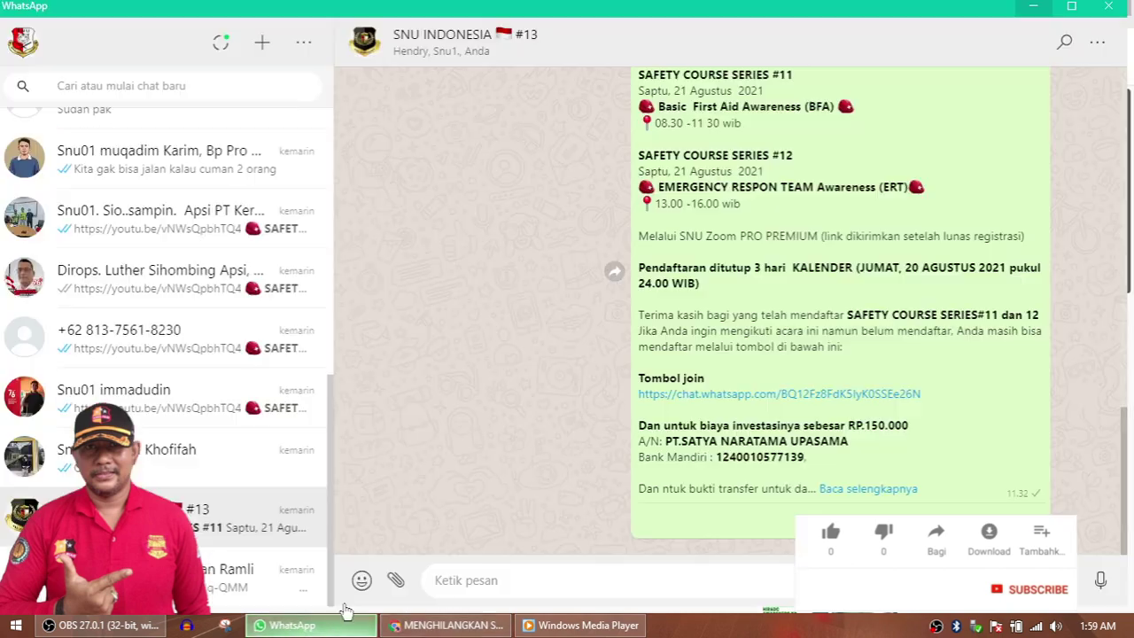
click(1108, 8)
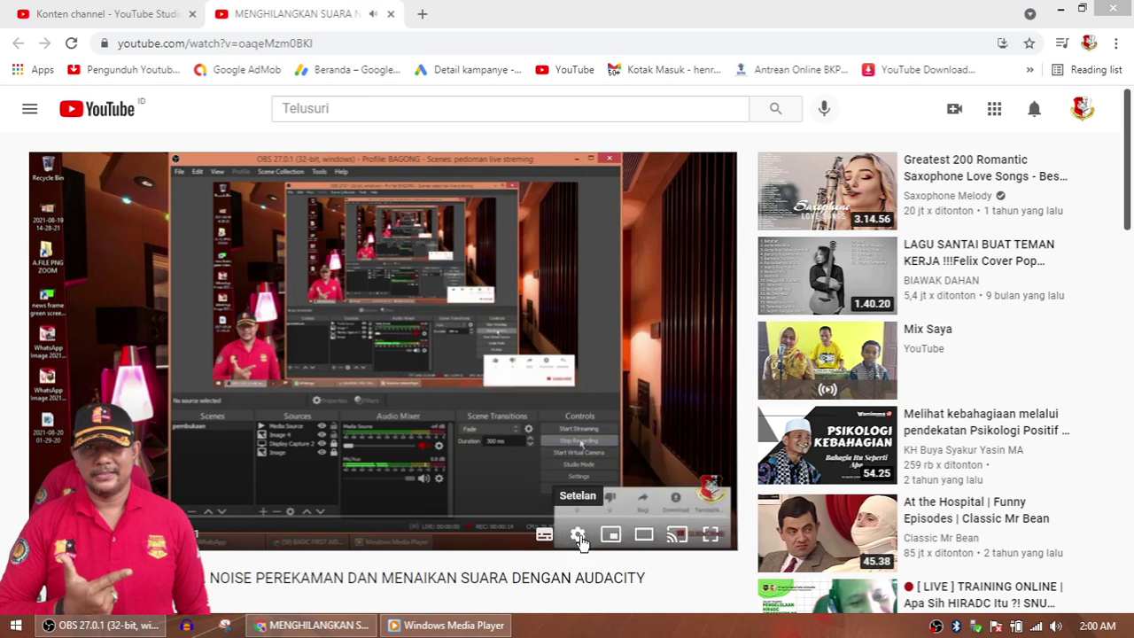
- Open the playback settings of the noise-removal video to examine its quality options
click(579, 537)
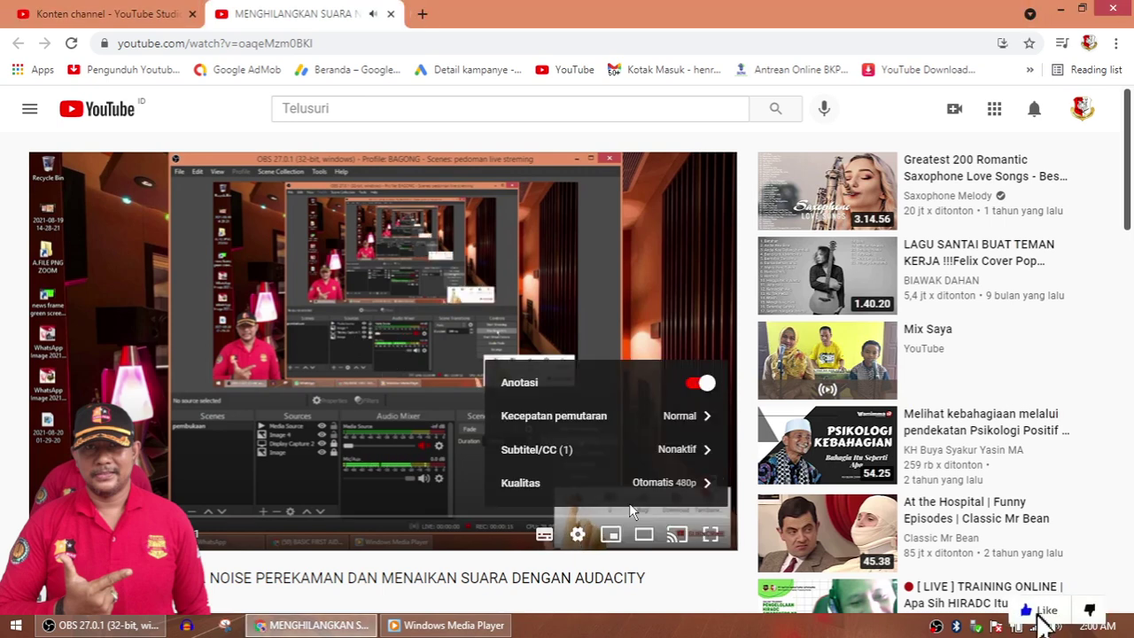